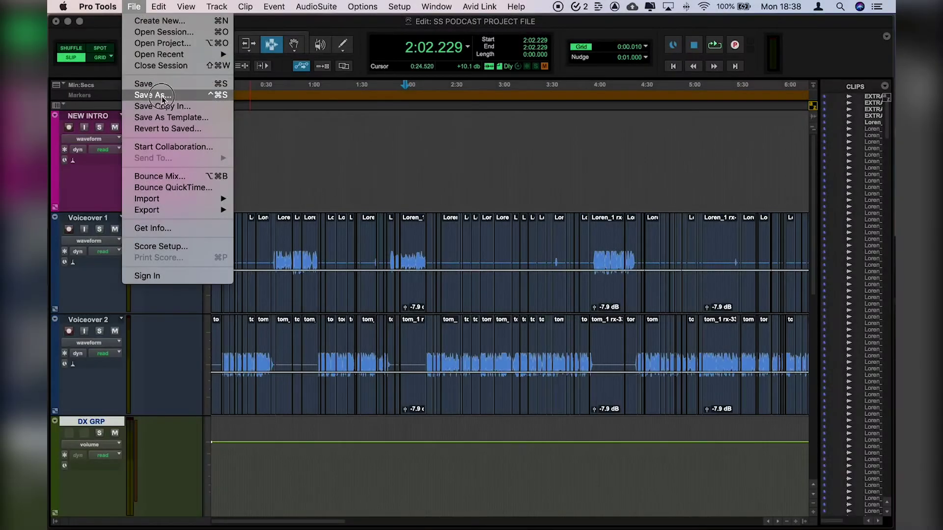
Step: Save the session as 'SS PODCAST PROJECT FILE v1'
left_click(162, 95)
left_click(550, 121)
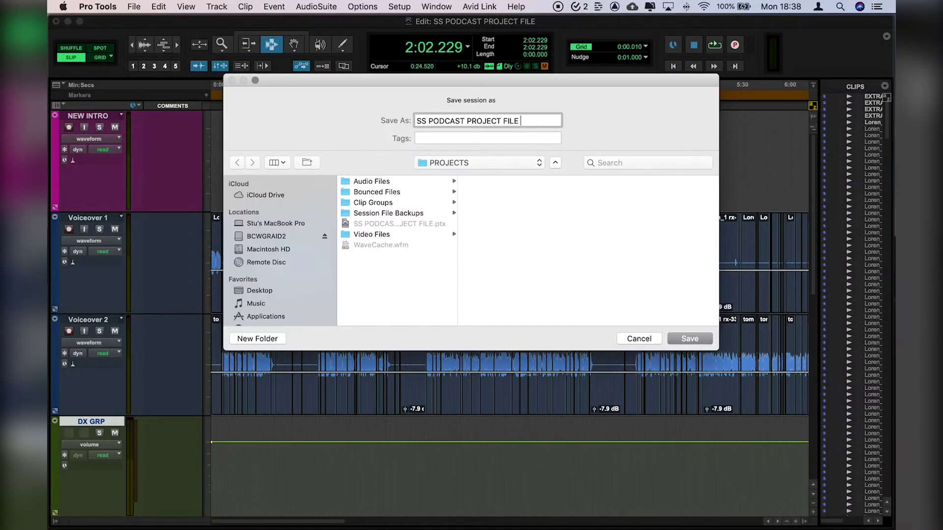
key("Return")
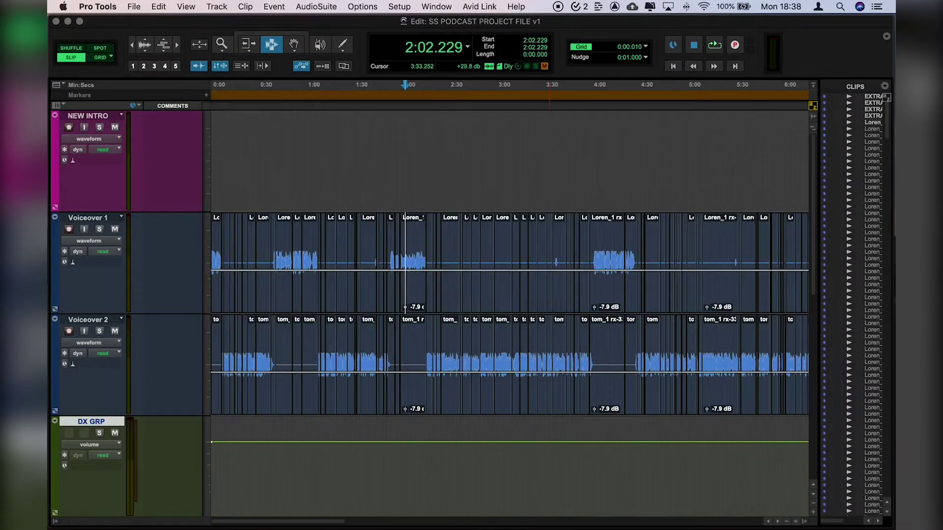
Step: Check positions along Voiceover 1 between about 1:01 and 2:29
left_click(450, 278)
left_click(412, 254)
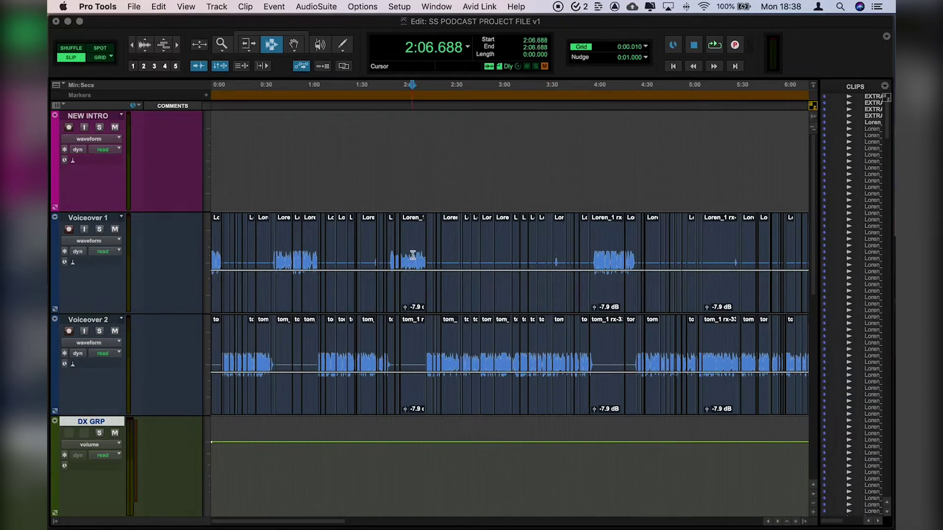
left_click(389, 261)
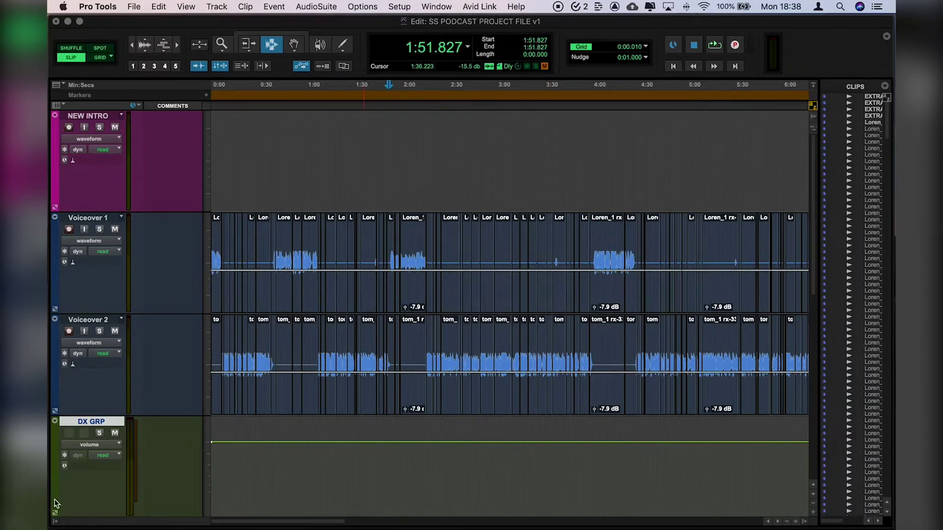
left_click(348, 284)
left_click(308, 278)
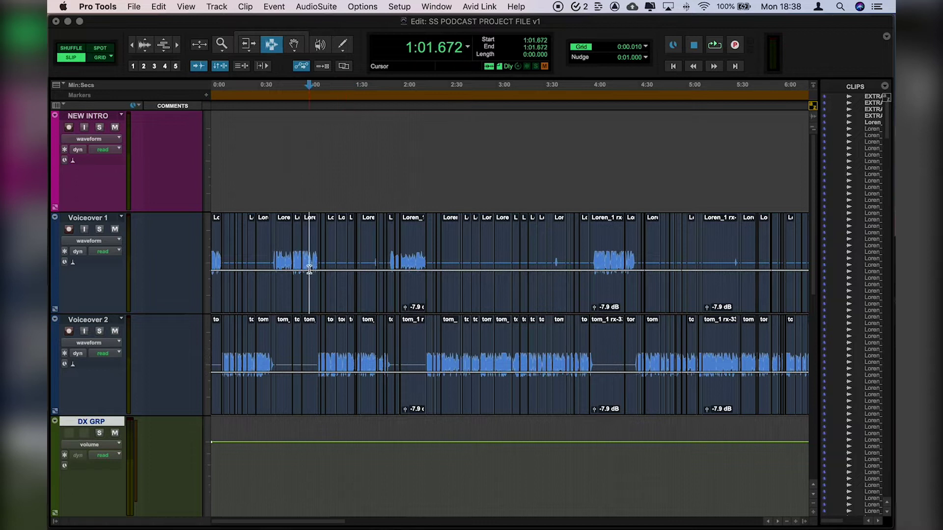
left_click(353, 274)
left_click(413, 263)
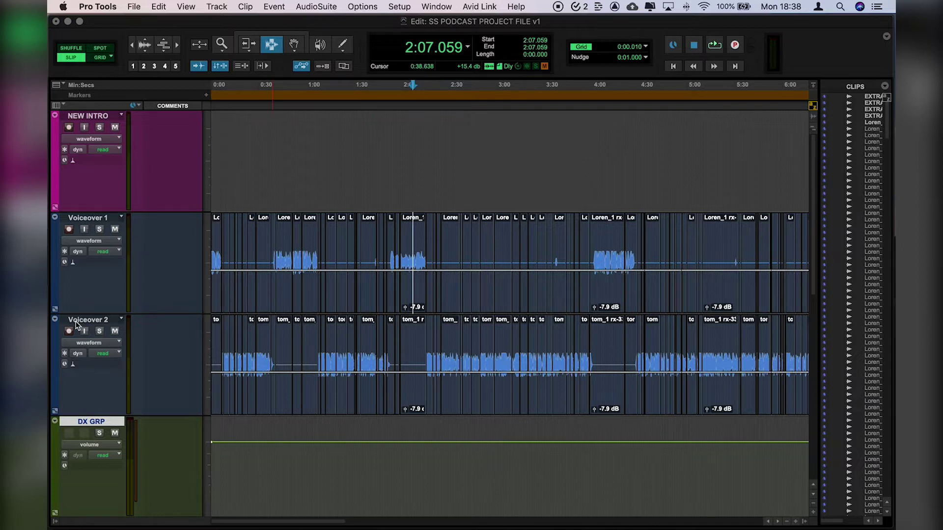
Step: Group Voiceover 1 and Voiceover 2 as 'Conversation', with the Tracks/Groups lists shown
left_click(90, 219)
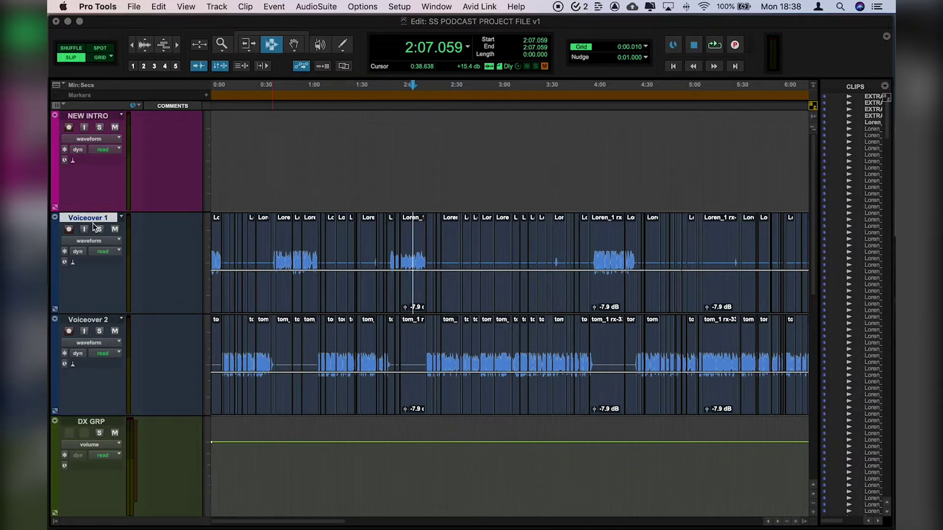
left_click(97, 319, "shift")
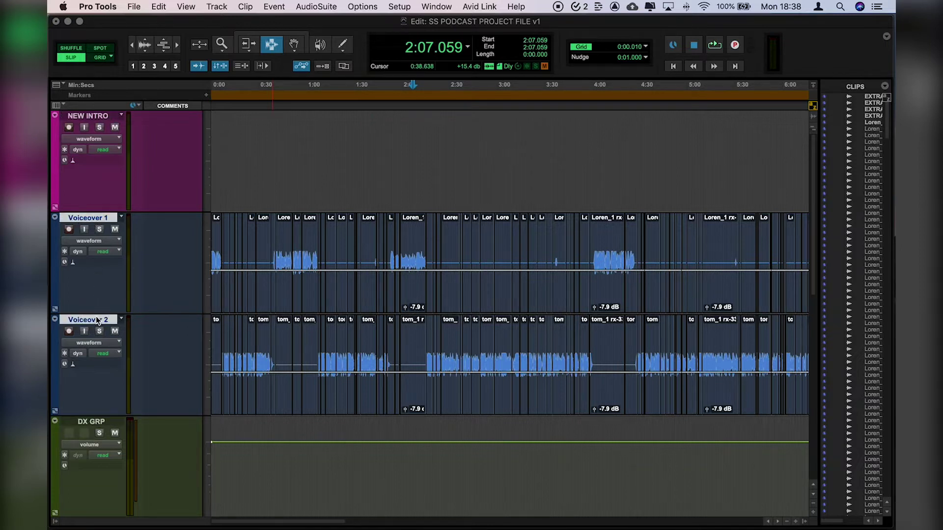
left_click(55, 522)
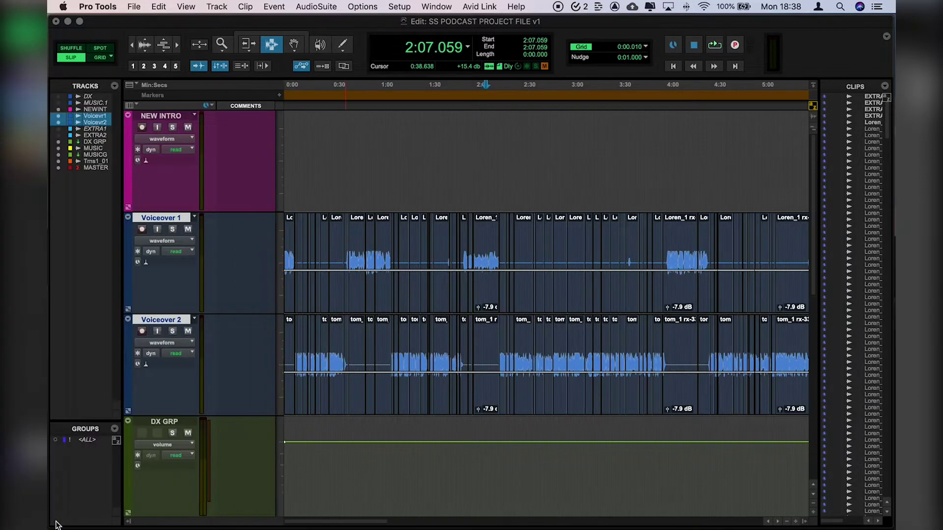
key("super+g")
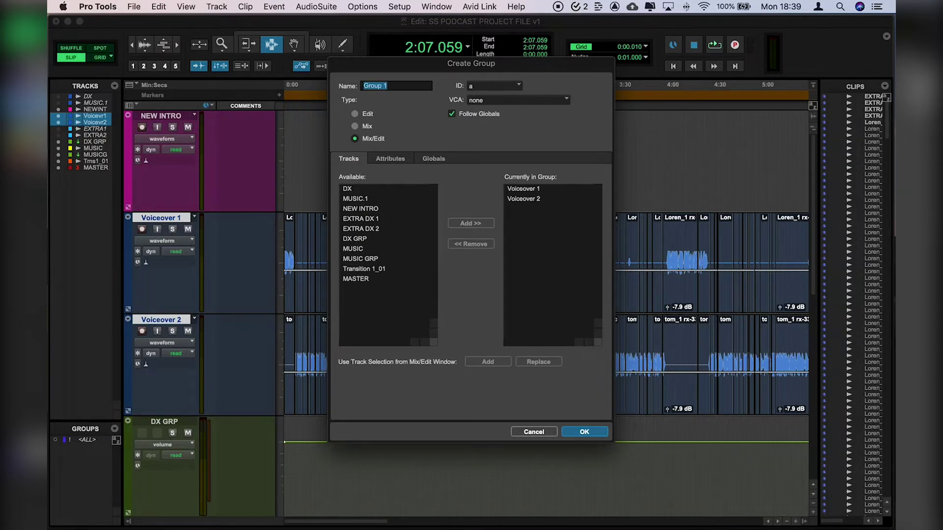
type("Conversation")
key("Return")
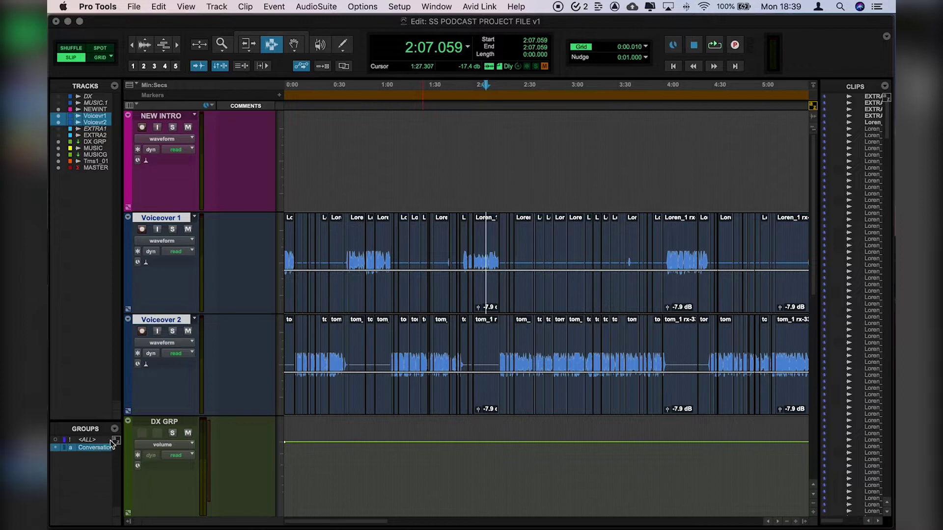
Step: Test-delete 0:42.446–0:48.761 from both voiceover tracks, then undo the deletion
left_click(390, 265)
key("super+bracketright")
key("super+bracketright")
left_click(450, 293)
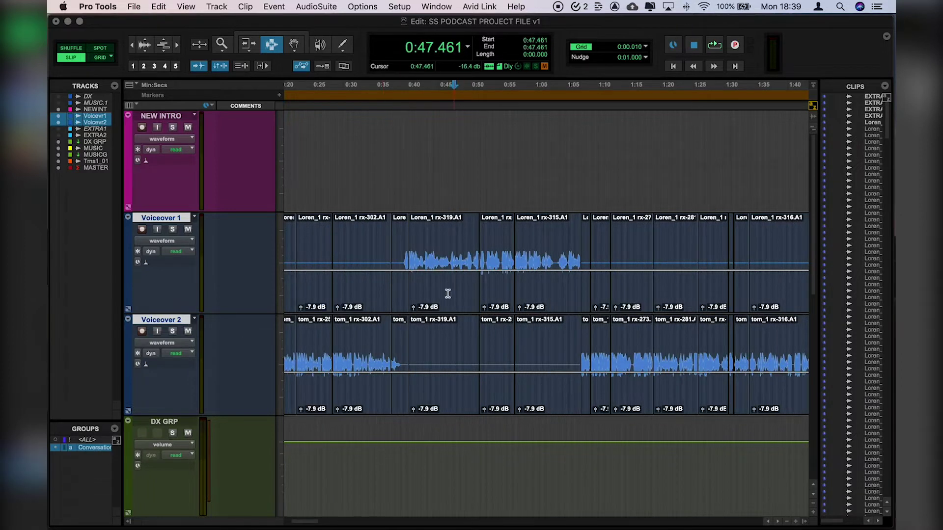
left_click(434, 288)
left_click(432, 294)
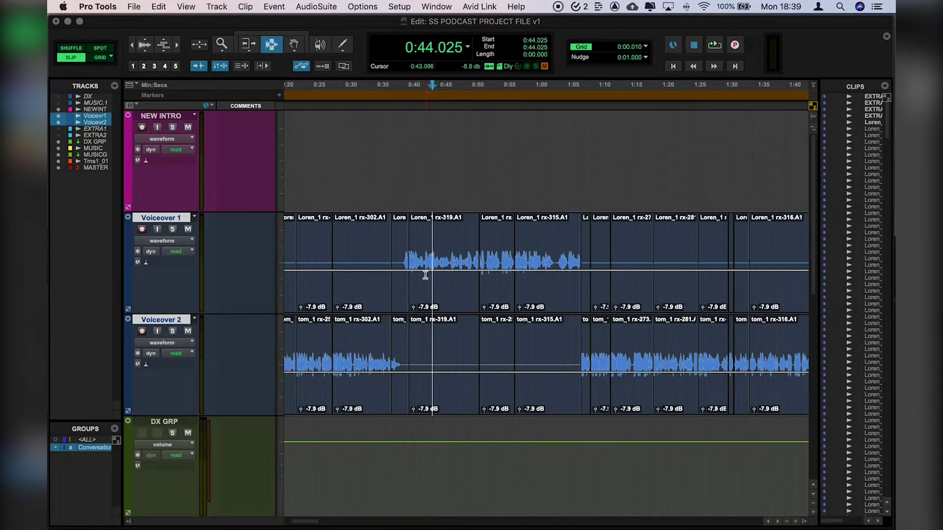
left_click_drag(425, 275, 462, 276)
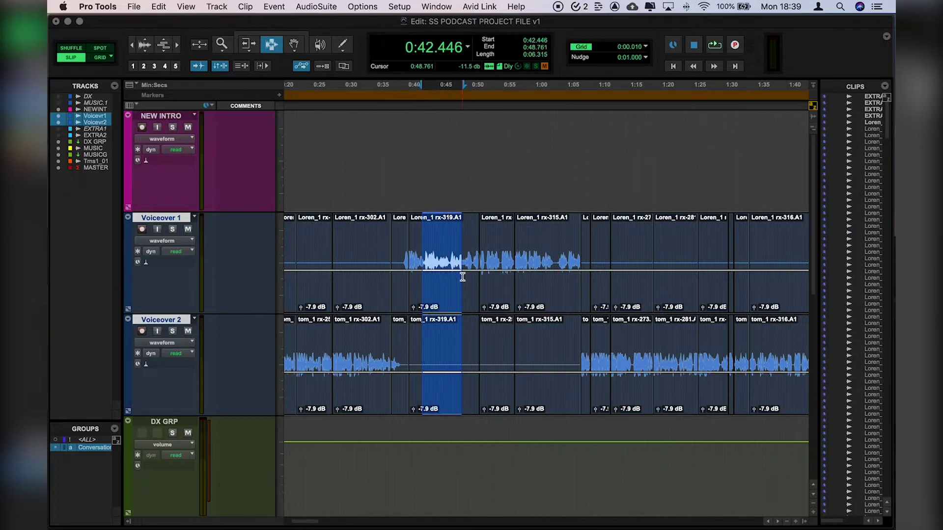
key("Delete")
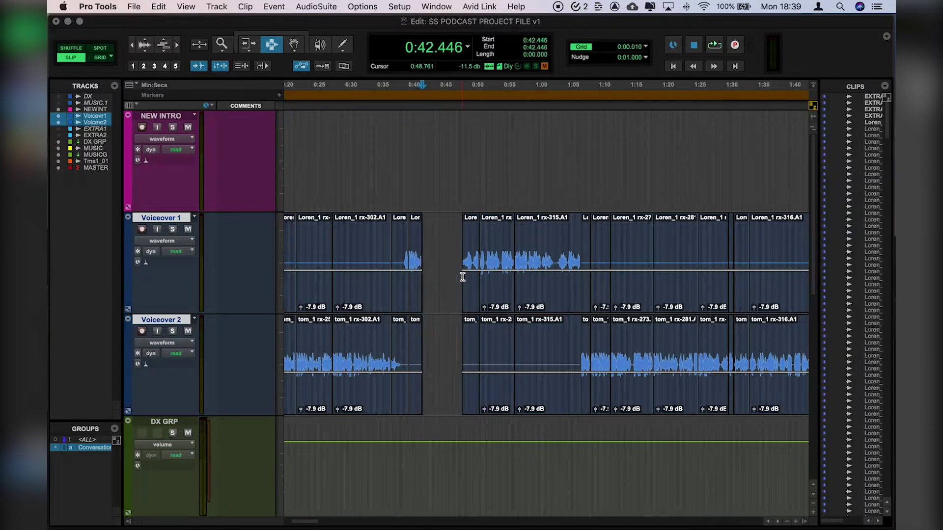
key("super+z")
left_click(462, 276)
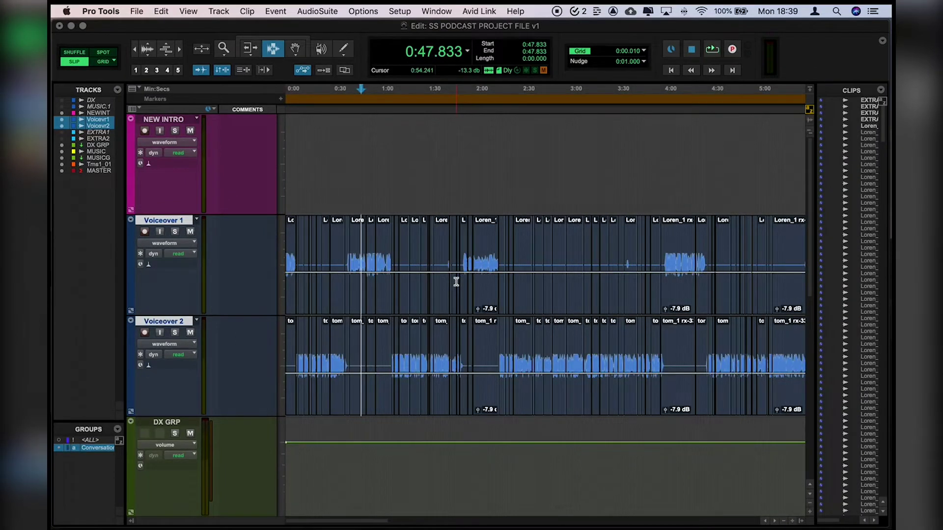
Step: Select 1:52.941 to 2:15.472 on both voiceover tracks
key("super+bracketleft")
left_click(437, 280)
left_click(425, 281)
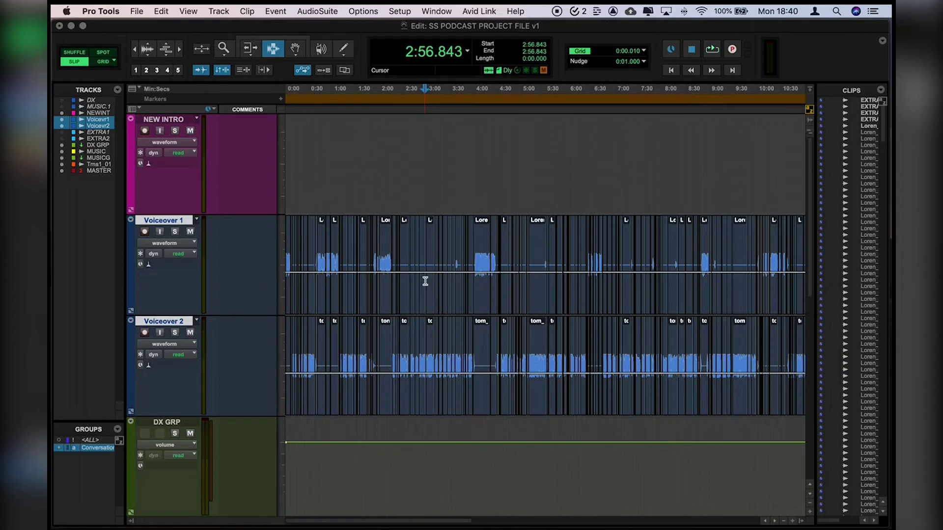
left_click(424, 280)
left_click(388, 287)
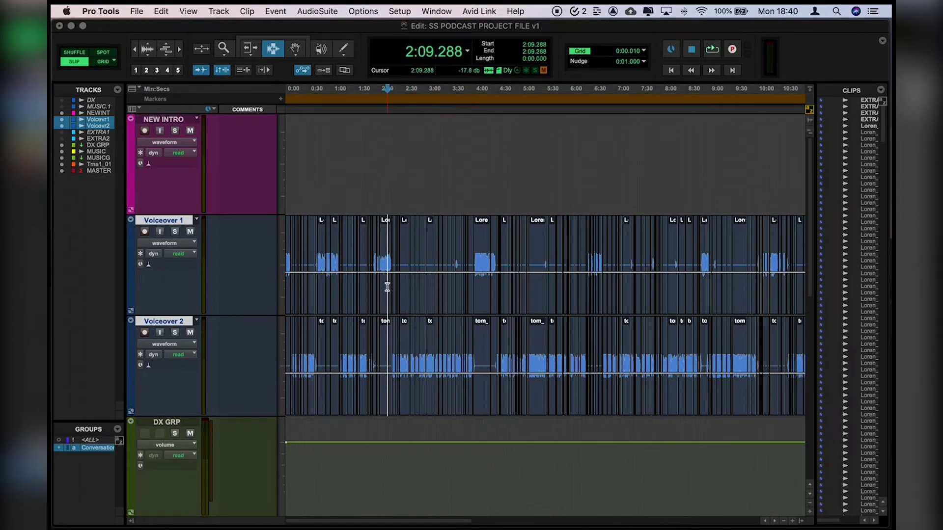
key("super+bracketright")
key("super+bracketright")
key("super+bracketright")
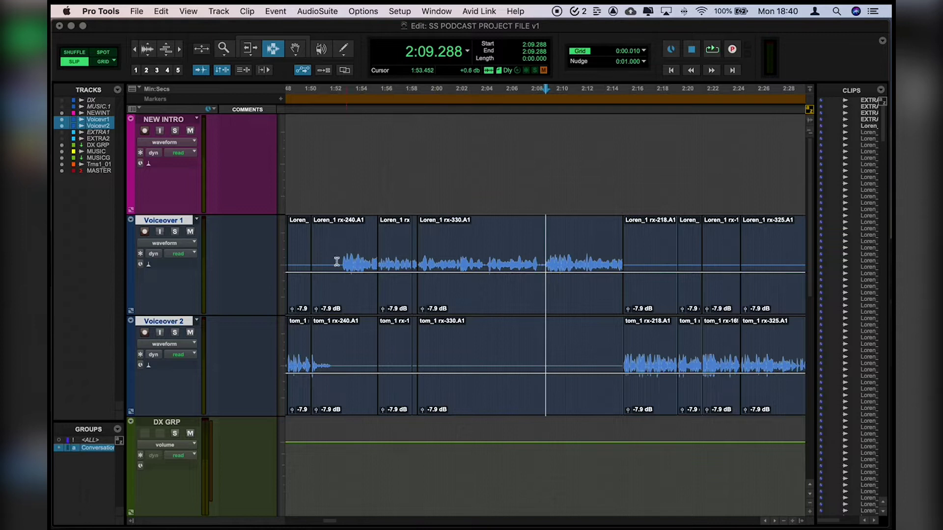
left_click_drag(345, 265, 632, 217)
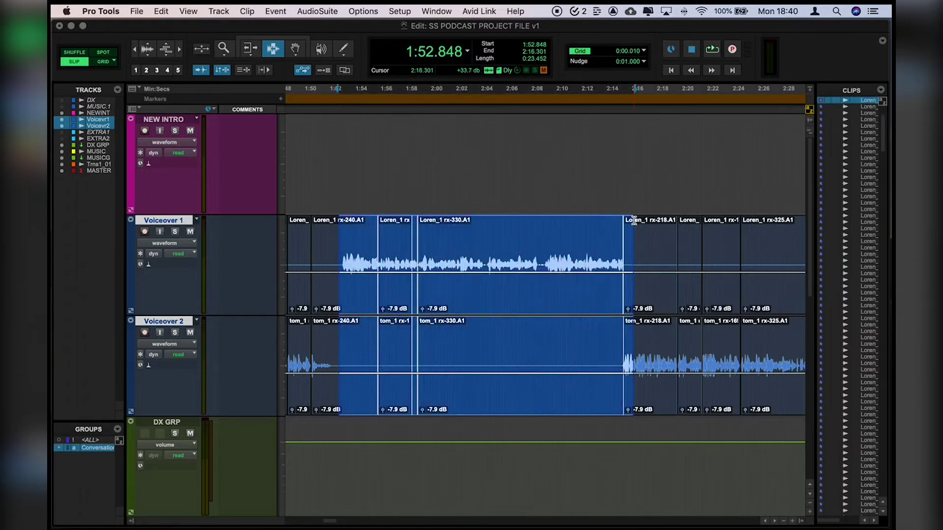
left_click(341, 244, "shift")
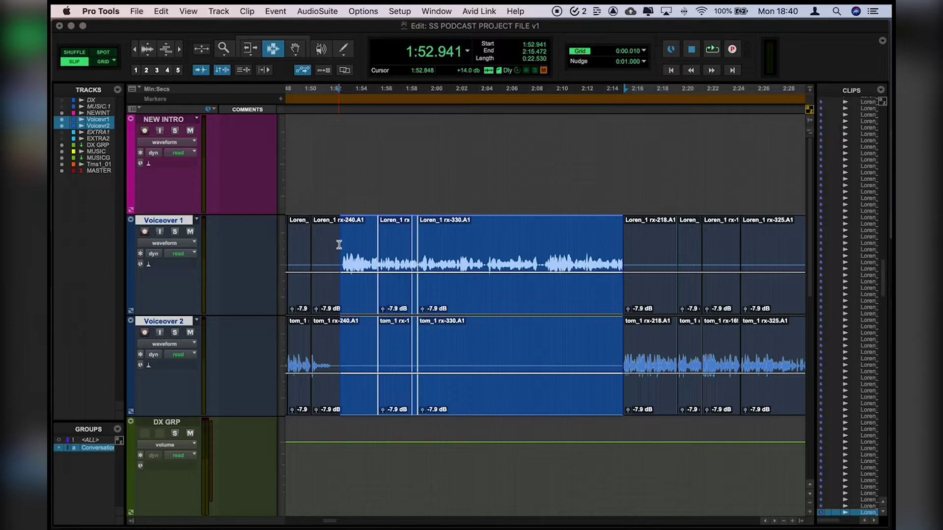
Step: Switch to Shuffle mode and delete the selected range so later clips close the gap
left_click(78, 53)
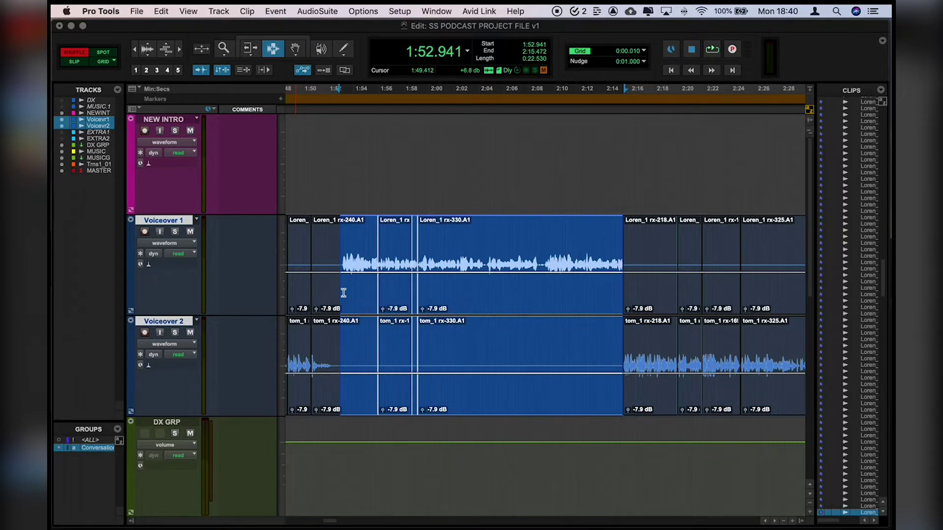
key("Delete")
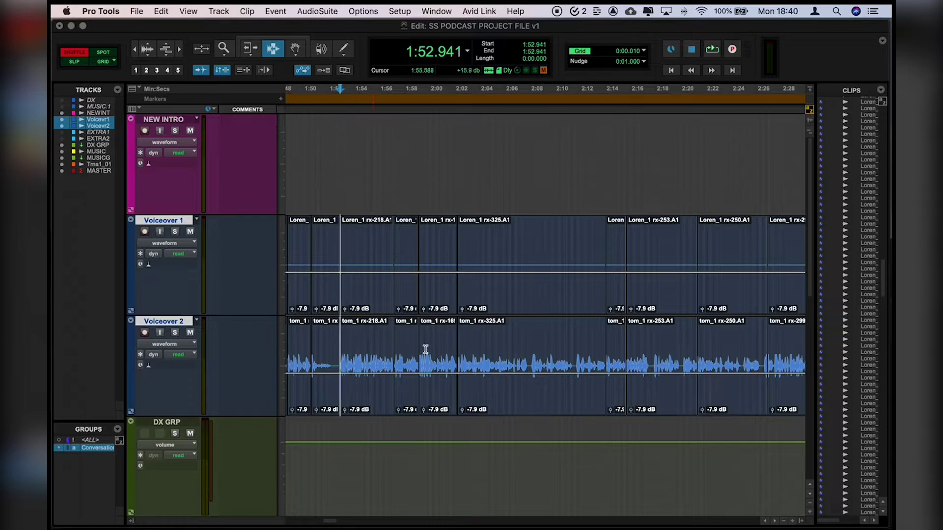
key("super+bracketright")
key("super+bracketright")
key("super+bracketright")
key("super+bracketright")
key("super+bracketright")
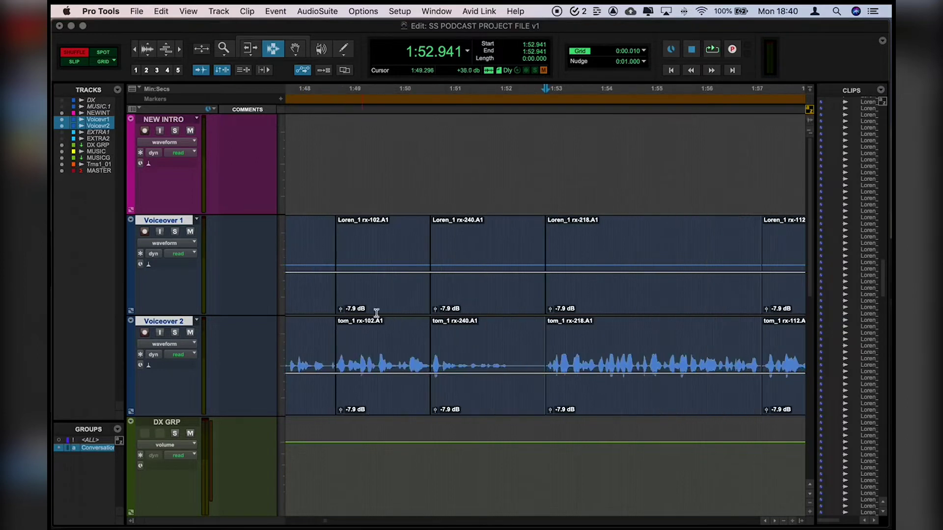
key("super+bracketleft")
key("super+bracketleft")
key("super+bracketleft")
key("super+bracketleft")
key("super+bracketleft")
key("super+bracketleft")
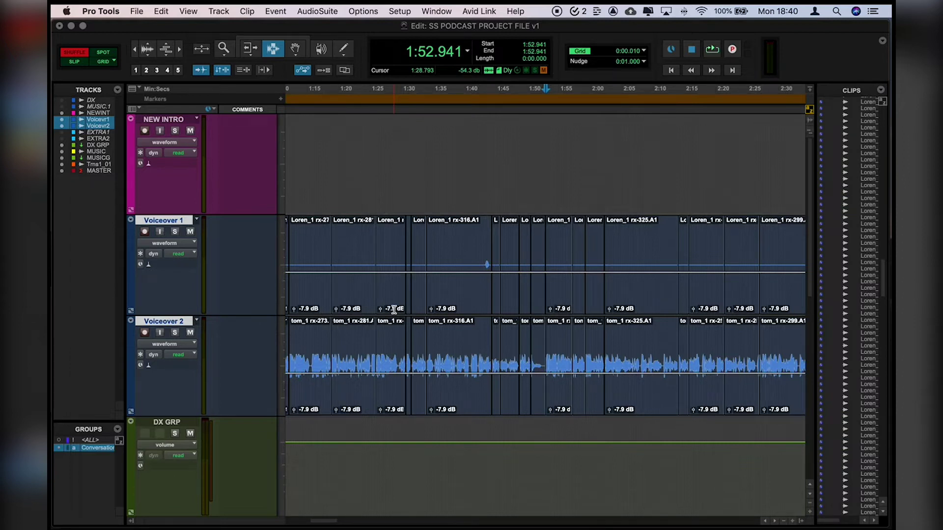
Step: Paste the removed block back at 1:52.941, spot it to 10:00.000, then undo the spot
key("super+v")
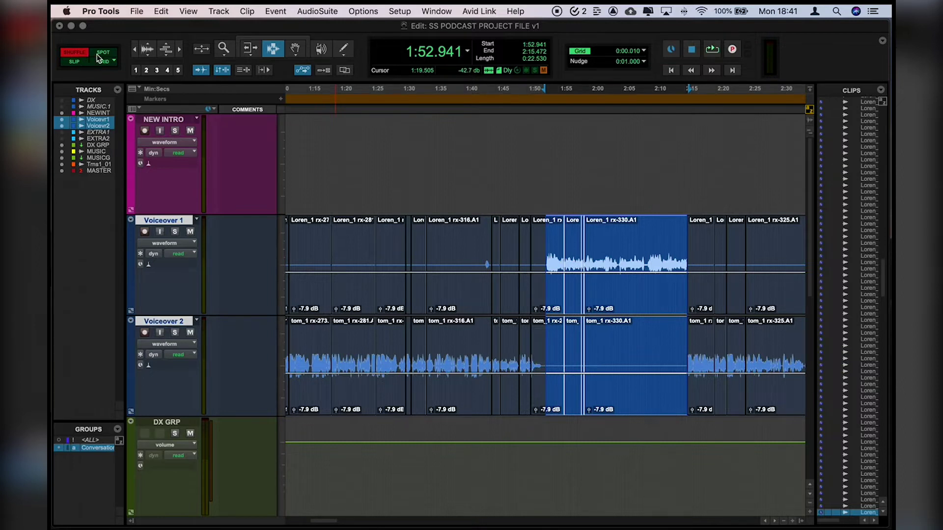
key("F2")
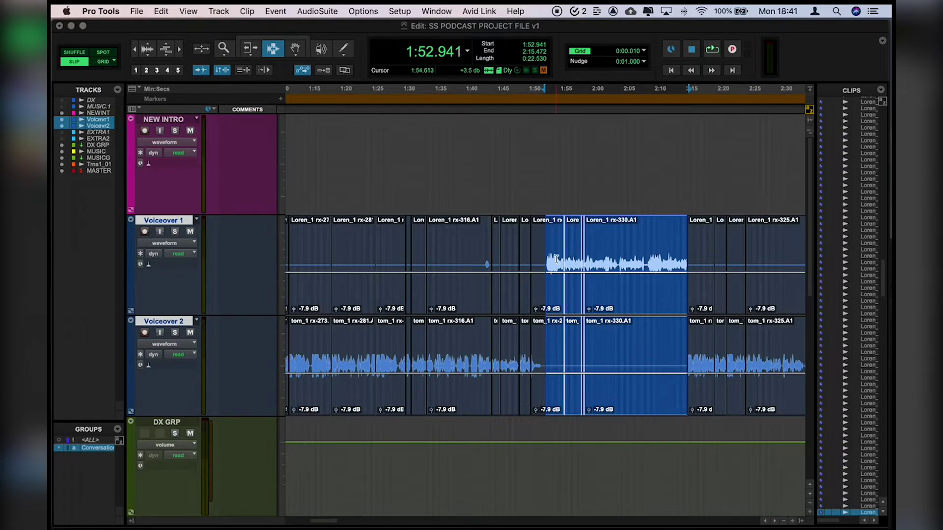
left_click(113, 50)
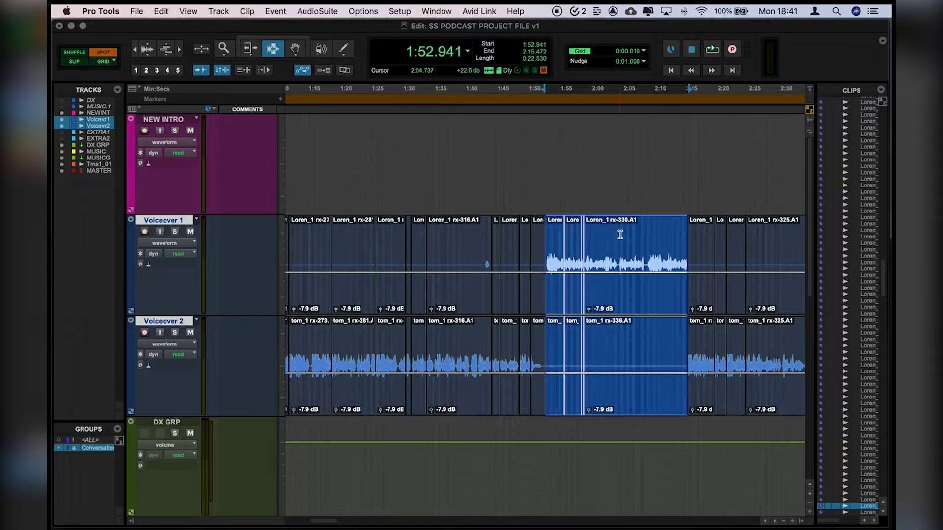
key("F8")
left_click(597, 241)
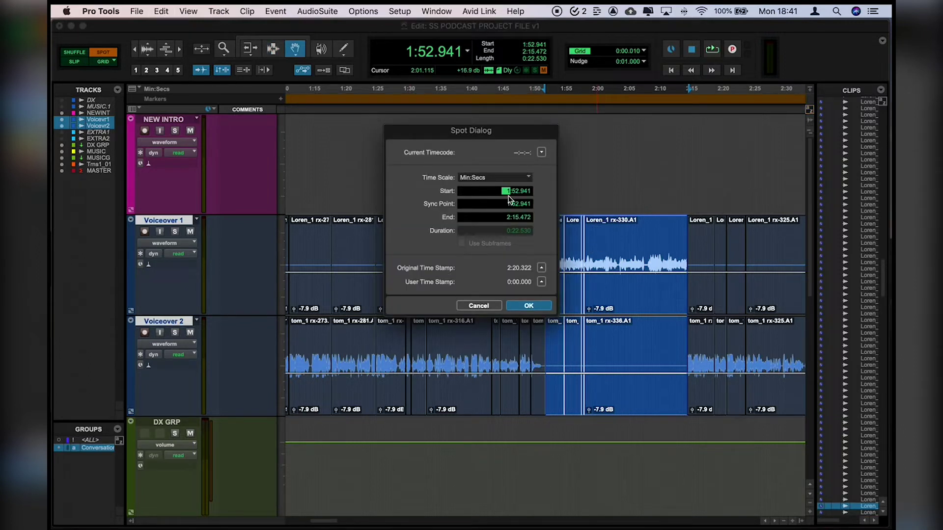
left_click(539, 306)
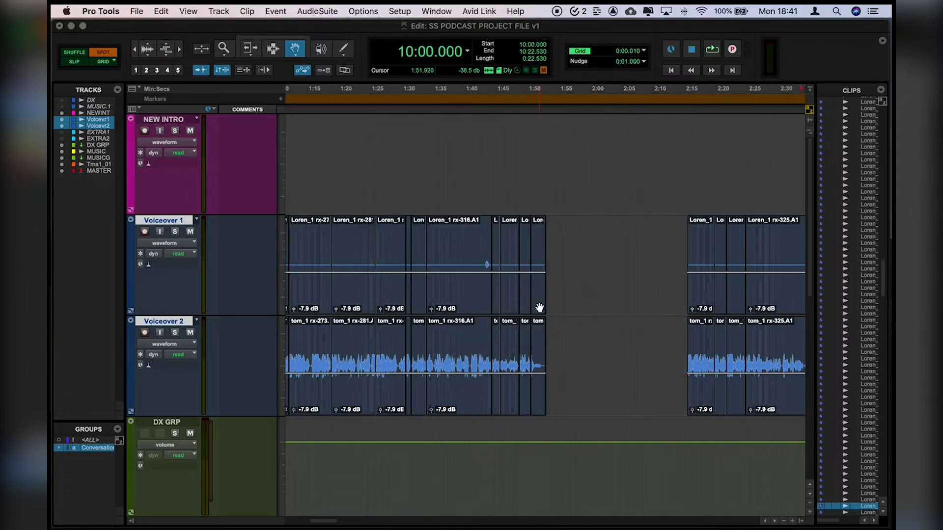
key("super+z")
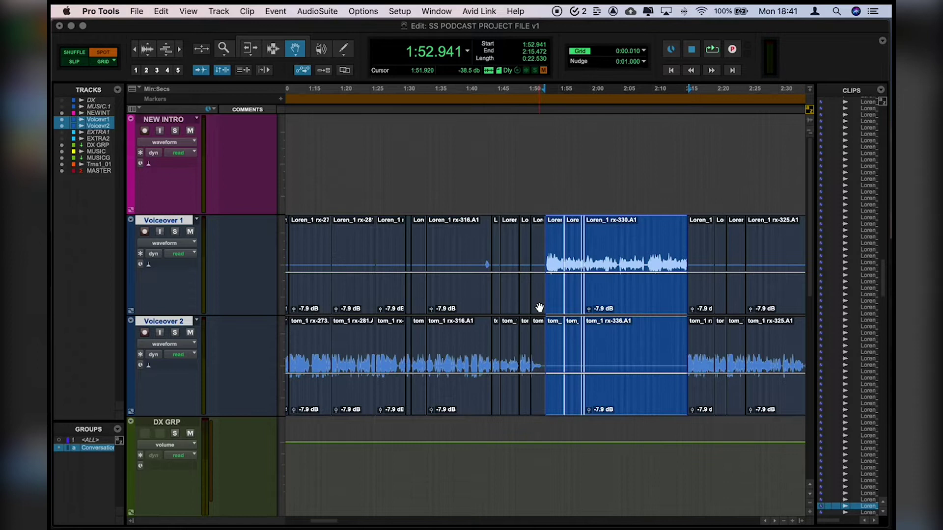
Step: Switch to Grid mode, check the 10 msec grid value, then switch to Shuffle mode
key("F4")
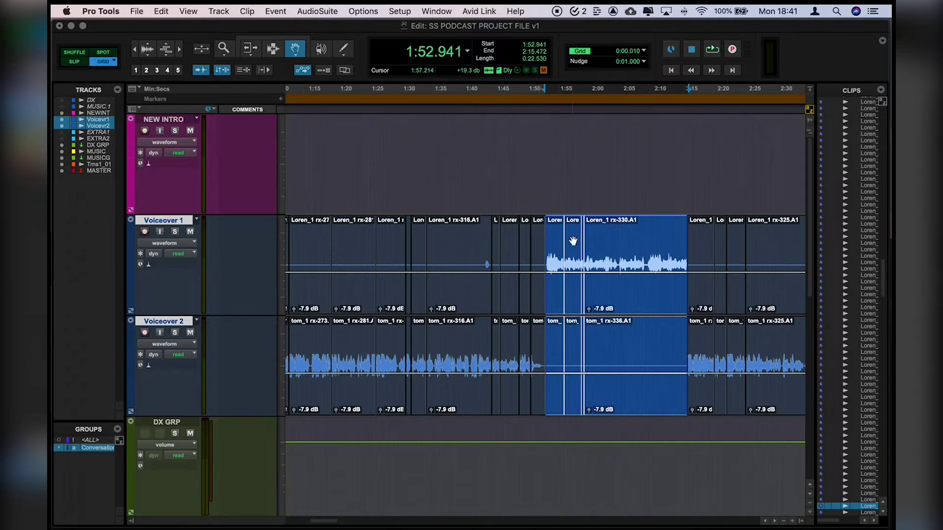
left_click(647, 51)
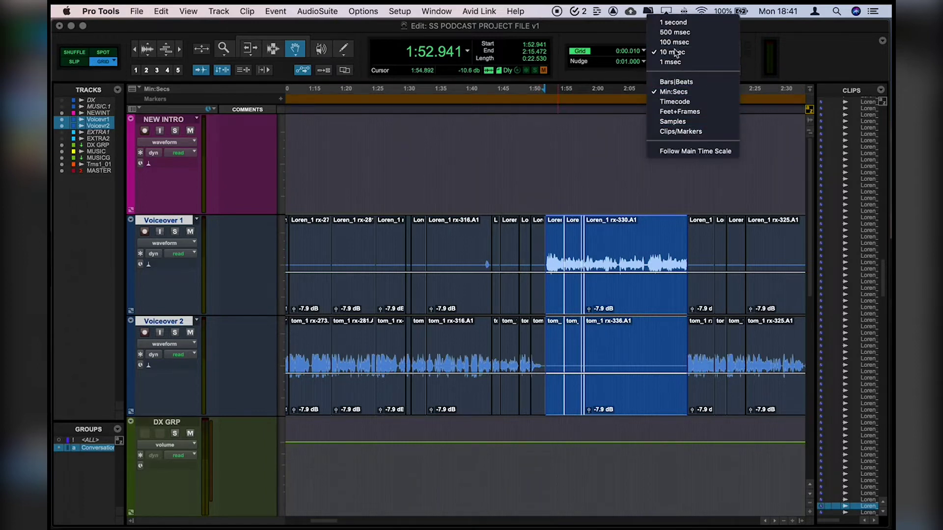
left_click(564, 191)
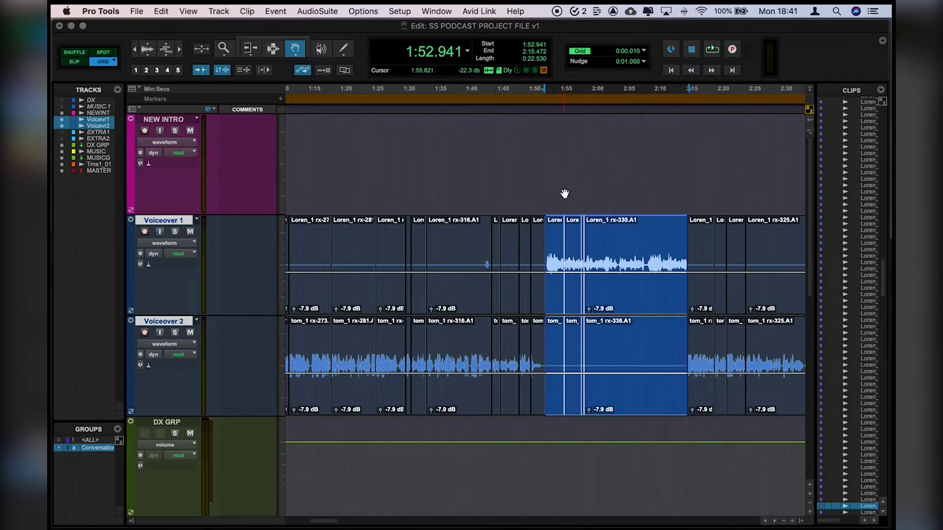
key("F1")
key("F7")
left_click(567, 241)
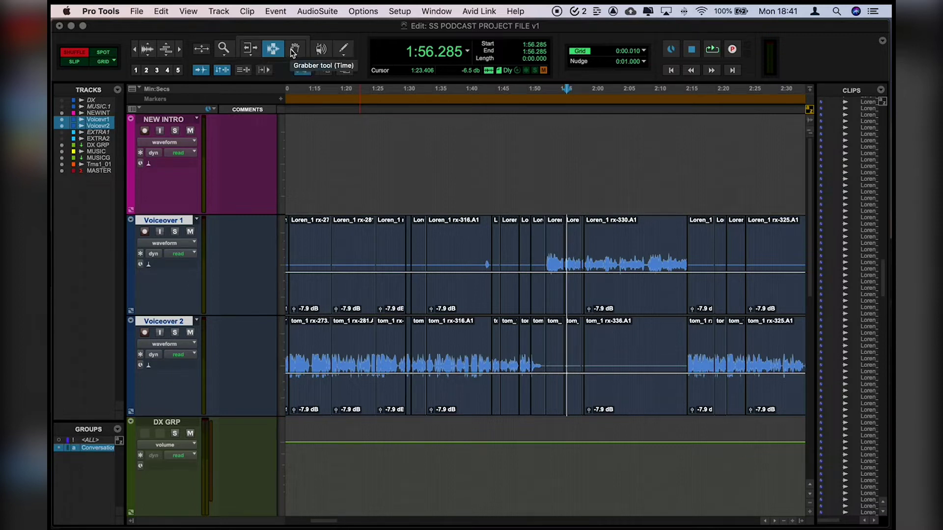
left_click(250, 49)
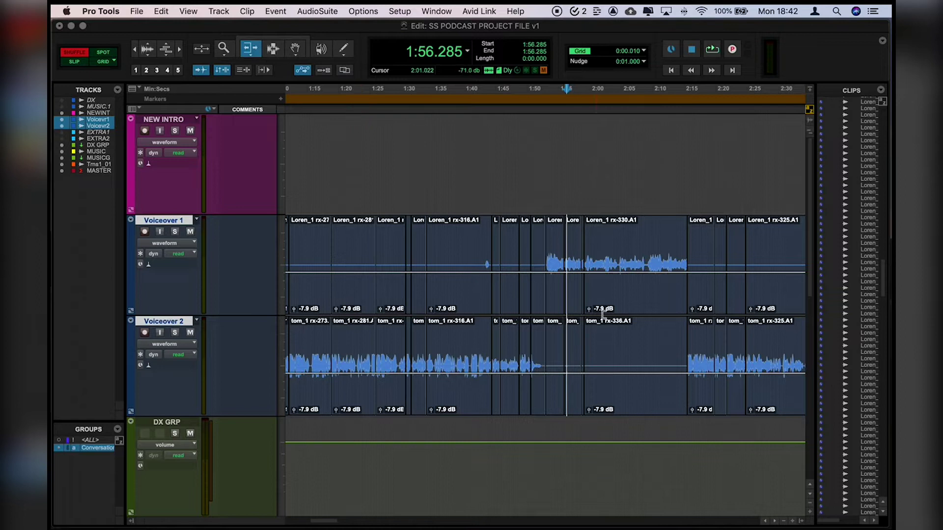
key("F7")
left_click(682, 276)
key("super+bracketright")
key("super+bracketright")
key("super+bracketright")
key("super+bracketright")
key("super+bracketright")
key("super+bracketright")
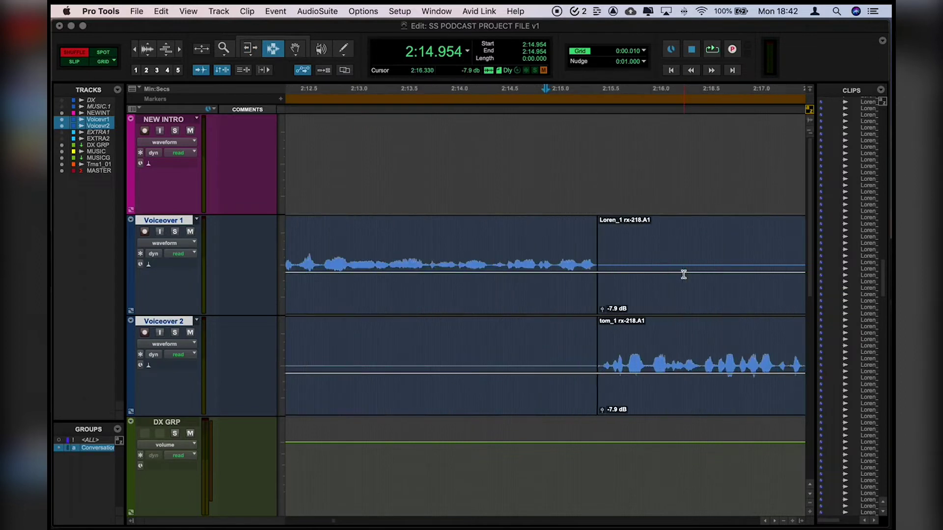
scroll(680, 274, "right", 3)
left_click(637, 251)
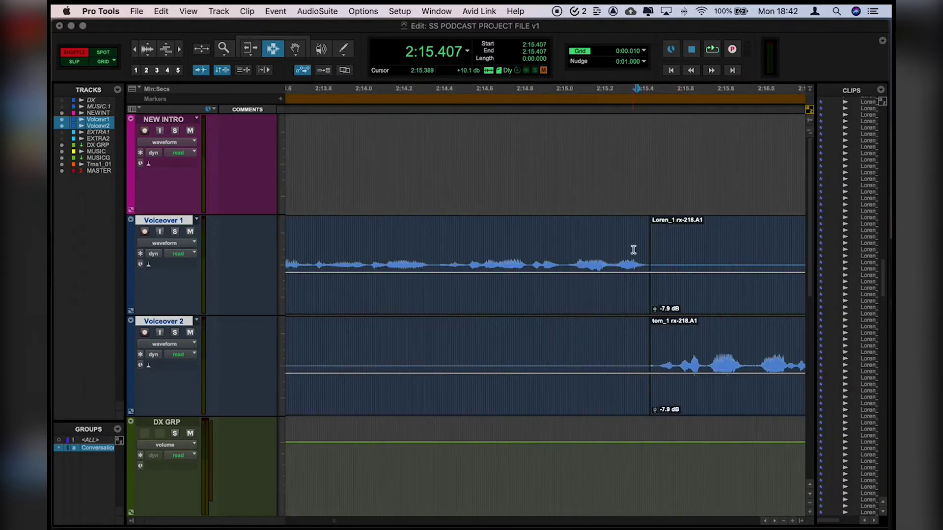
scroll(634, 250, "right", 2)
key("super+bracketright")
key("super+bracketright")
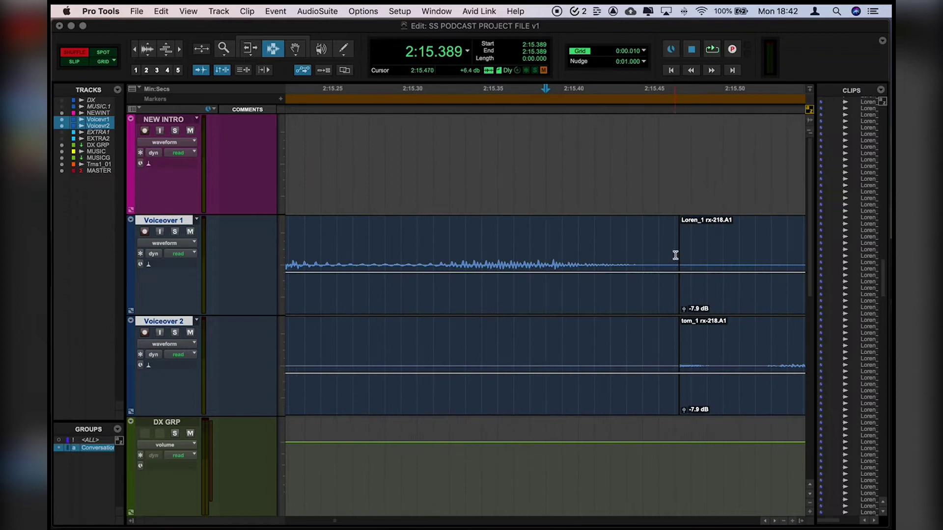
left_click(251, 52)
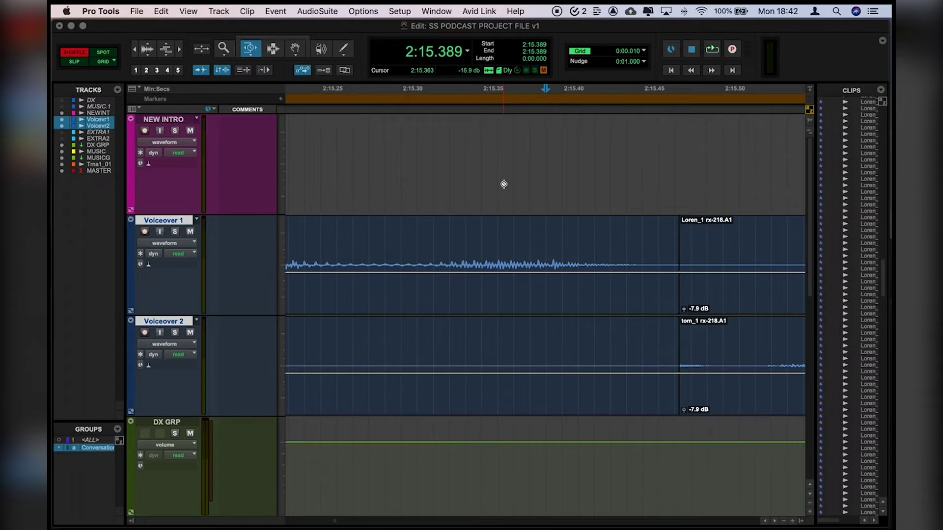
left_click(255, 53)
left_click(254, 51)
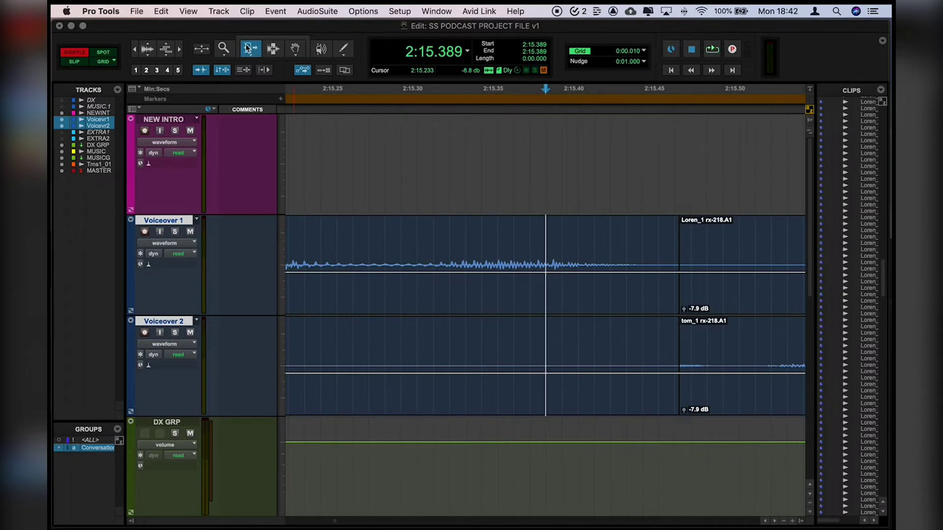
left_click(262, 52)
left_click_drag(673, 248, 510, 266)
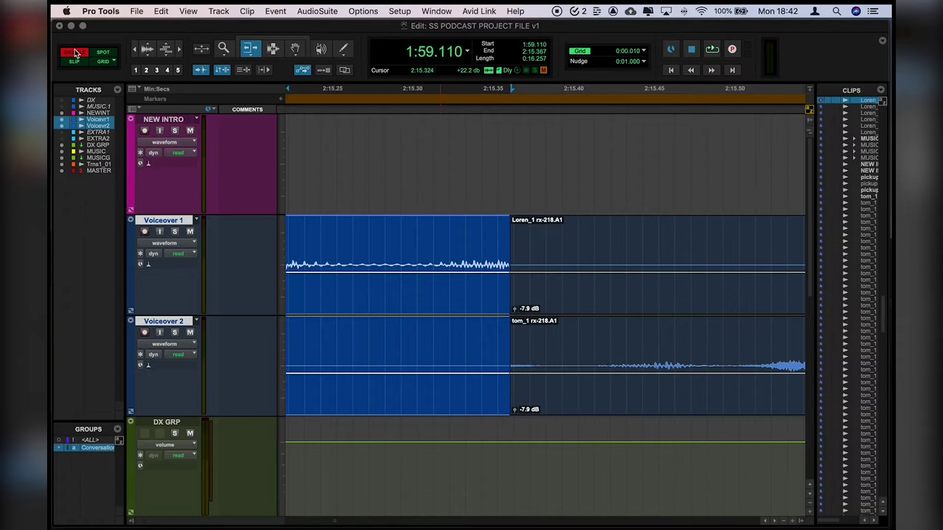
left_click_drag(509, 271, 783, 271)
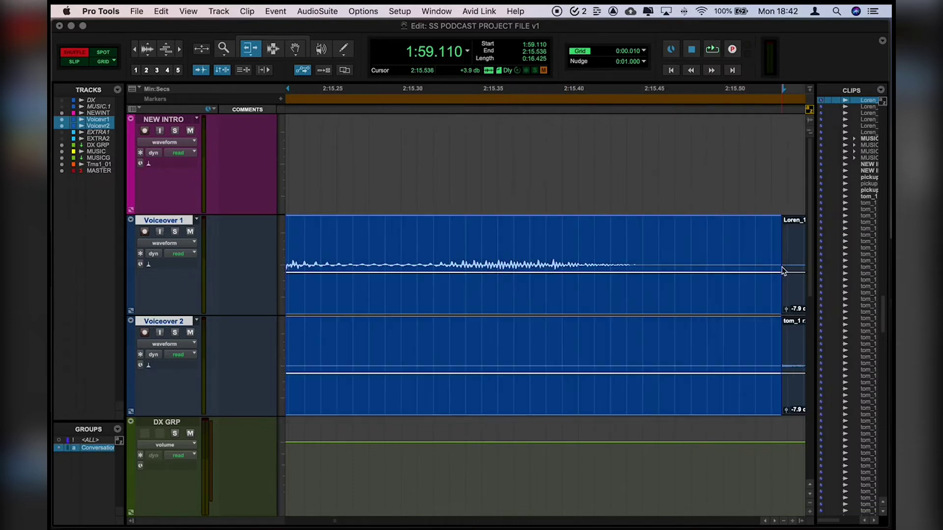
key("super+z")
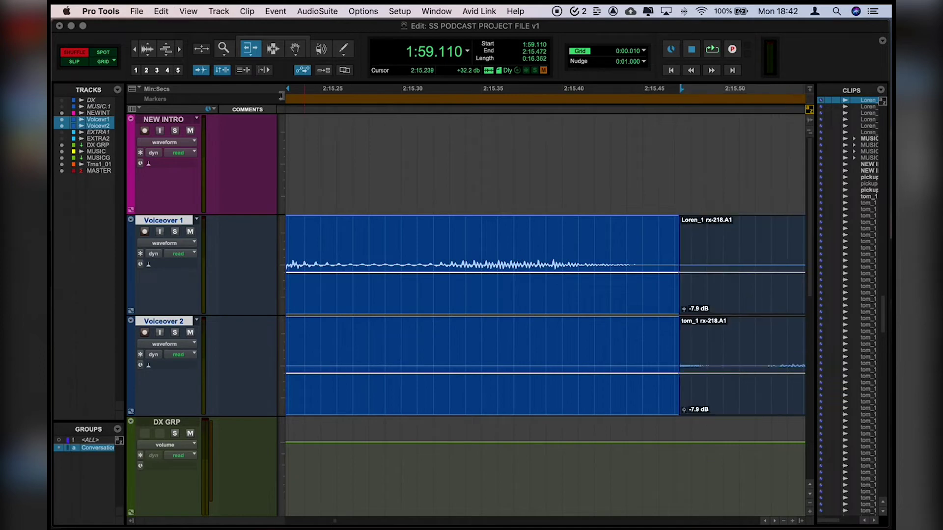
left_click(273, 49)
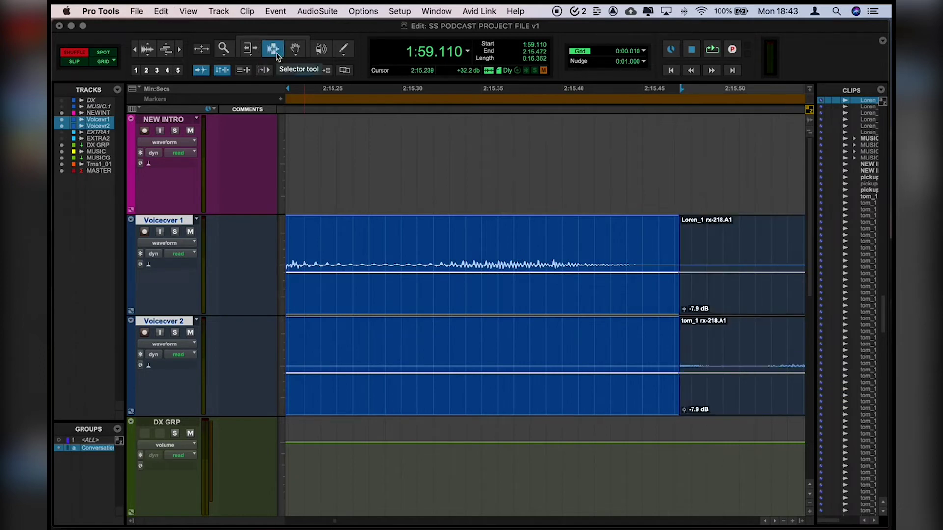
left_click(408, 261)
key("super+bracketleft")
key("super+bracketleft")
key("super+bracketleft")
left_click(344, 263)
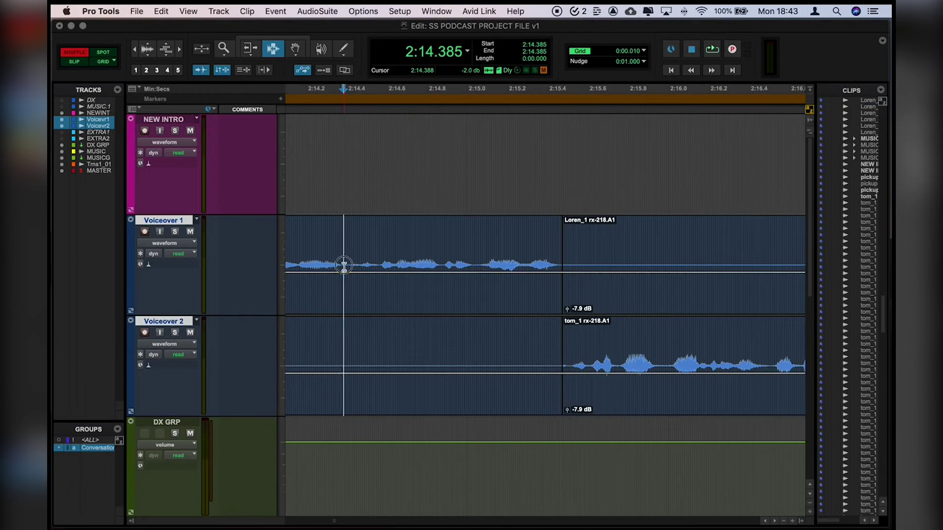
left_click_drag(329, 253, 335, 253)
left_click_drag(466, 250, 458, 248)
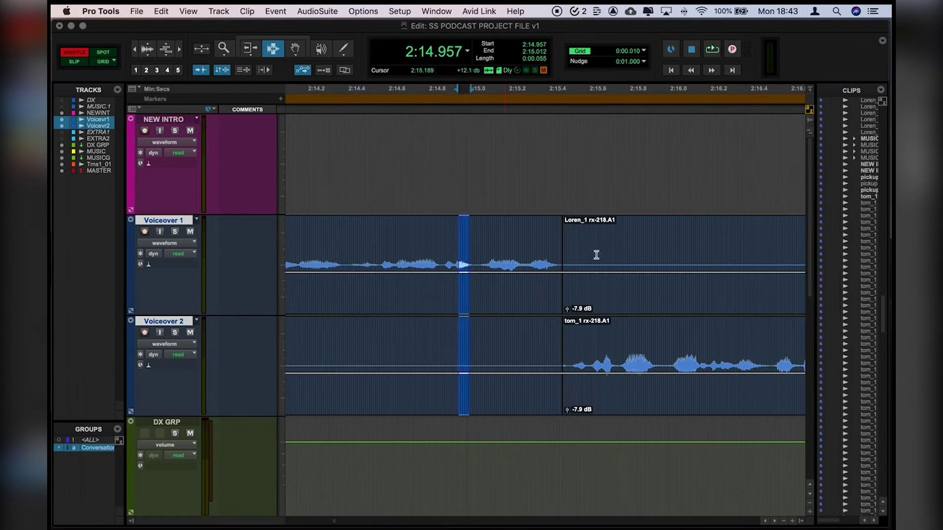
left_click_drag(632, 255, 663, 258)
left_click_drag(727, 255, 680, 257)
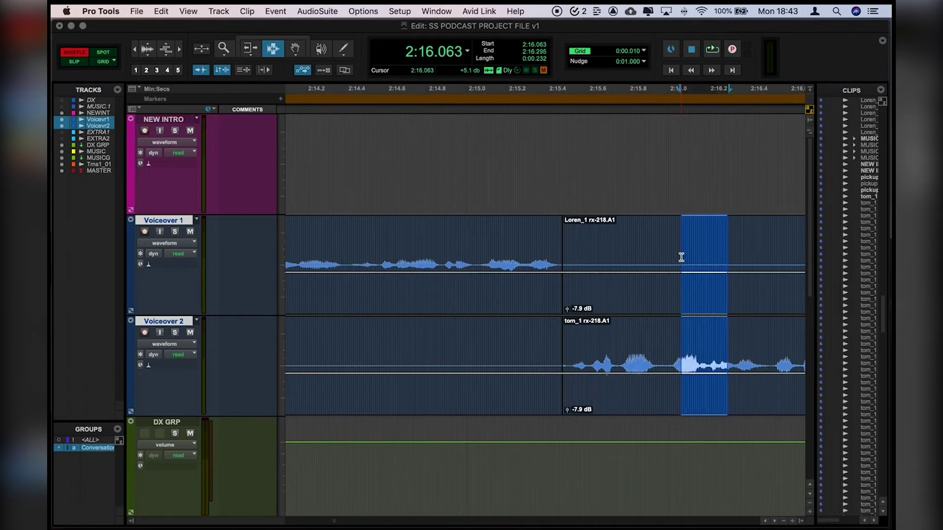
left_click(452, 243)
key("F8")
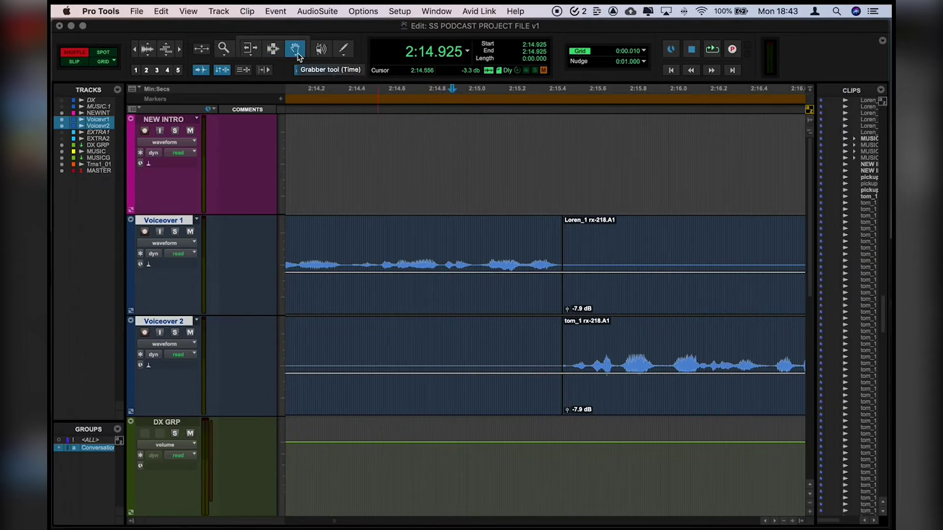
left_click(436, 249)
key("r")
key("r")
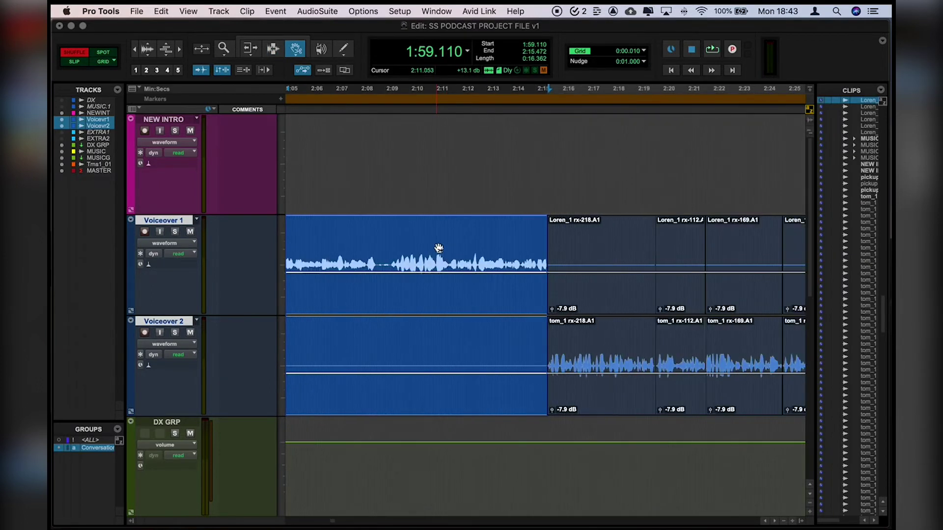
left_click_drag(438, 247, 581, 247)
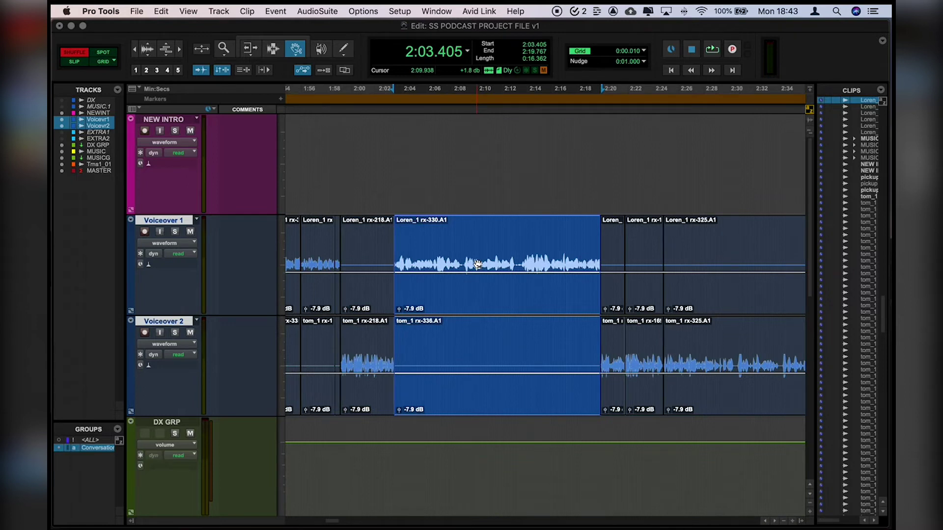
key("super+z")
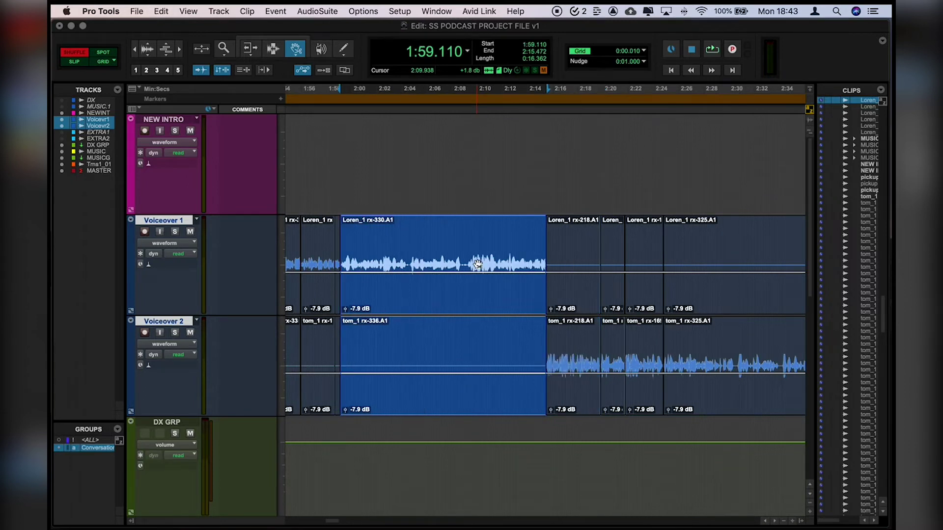
key("F7")
left_click(457, 232)
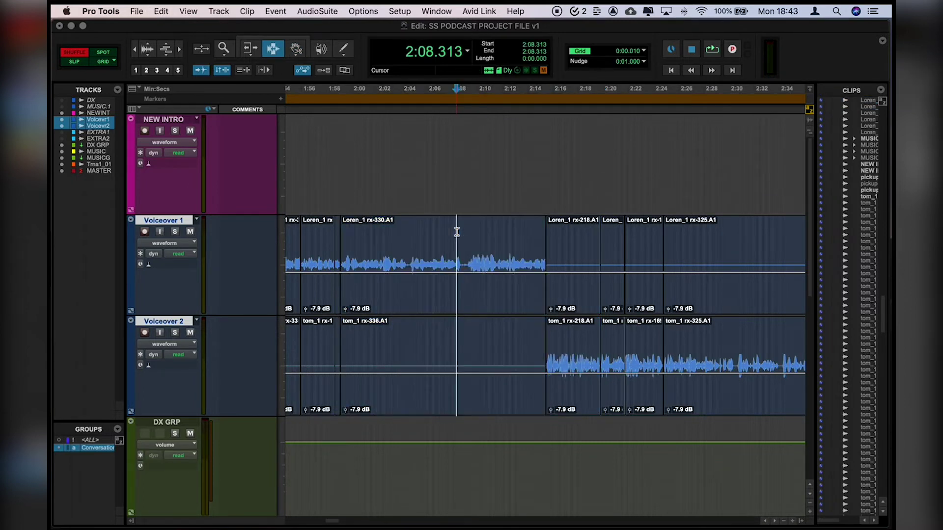
Step: Enable the Smart Tool and browse the session, selecting the rx-321 clip near 10:16
left_click(276, 39)
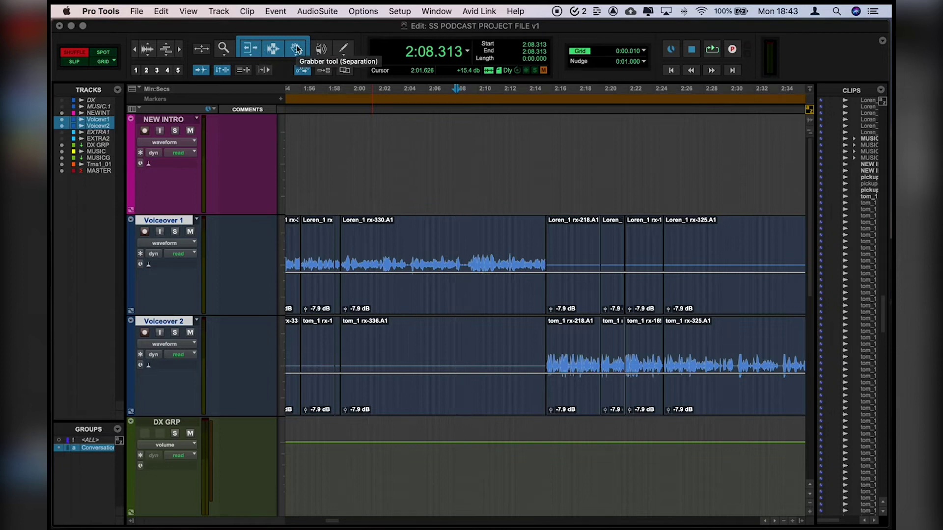
left_click(405, 232)
key("super+bracketright")
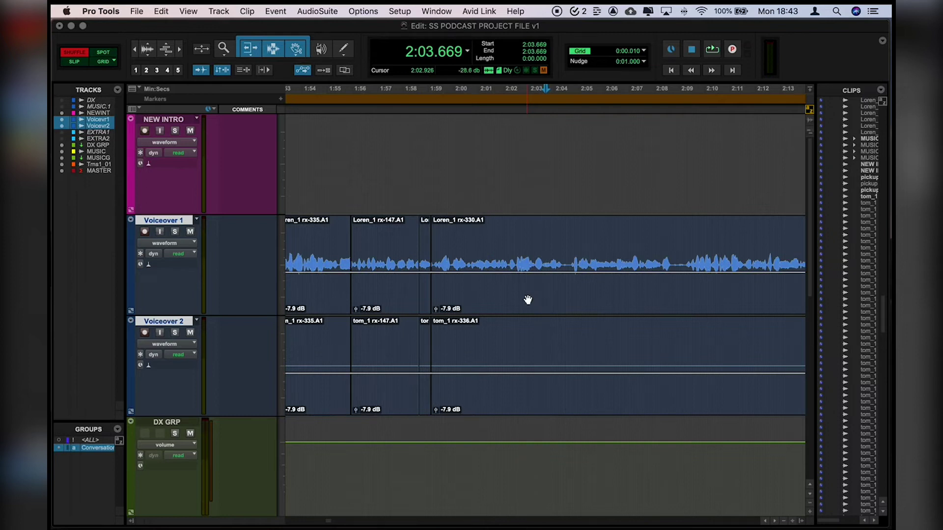
key("super+bracketleft")
key("super+bracketleft")
key("super+bracketleft")
key("super+bracketleft")
key("super+bracketleft")
key("super+bracketleft")
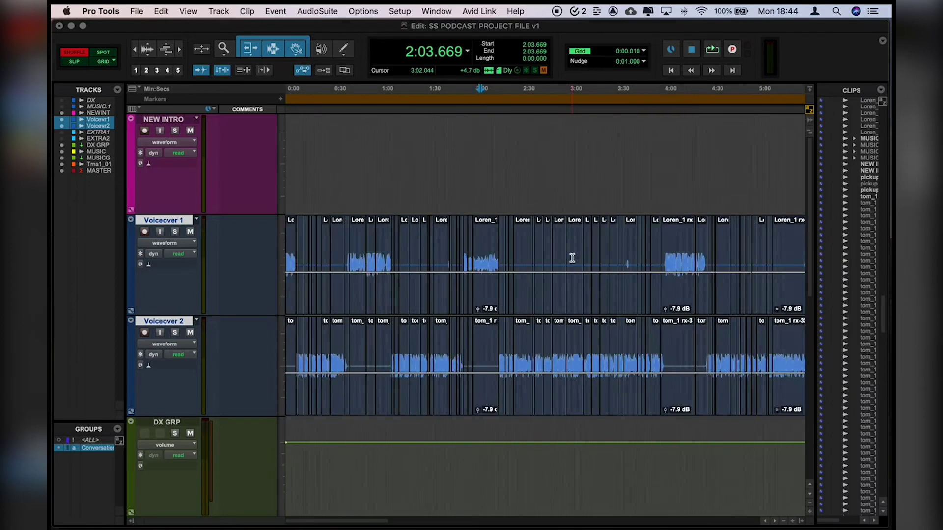
left_click(528, 243)
key("super+bracketright")
key("super+bracketright")
key("super+bracketright")
key("super+bracketright")
key("super+bracketright")
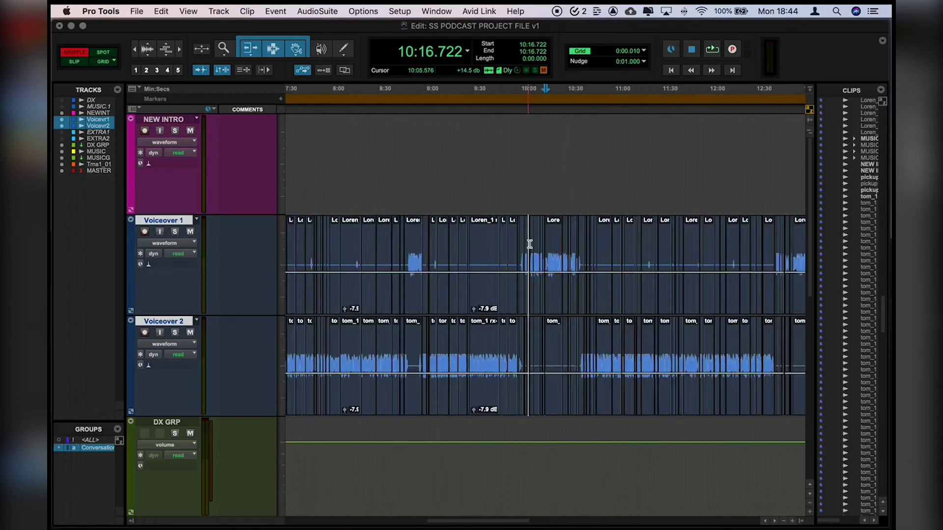
key("F8")
left_click(565, 252)
key("super+bracketleft")
key("super+bracketleft")
key("super+bracketleft")
key("super+bracketleft")
key("super+bracketleft")
key("super+bracketleft")
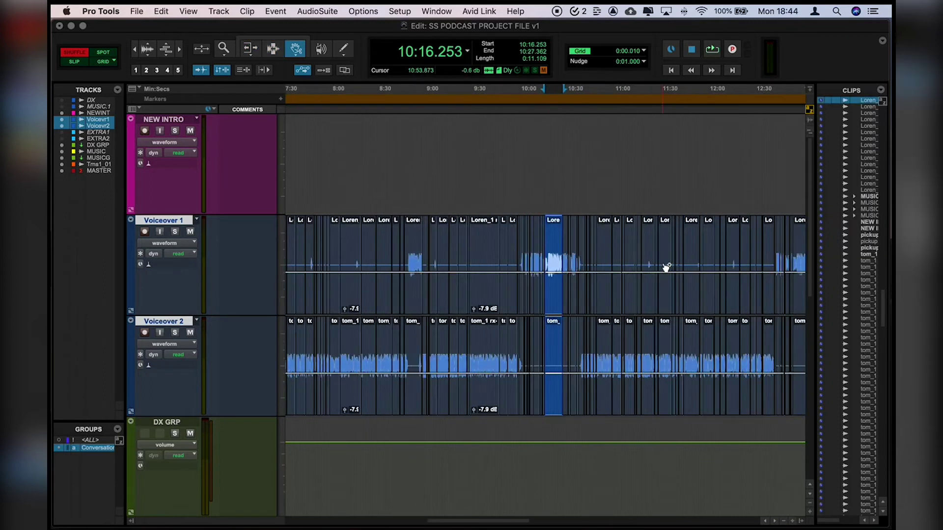
Step: Zoom to the session end and place the insertion point at 29:08.909
key("F7")
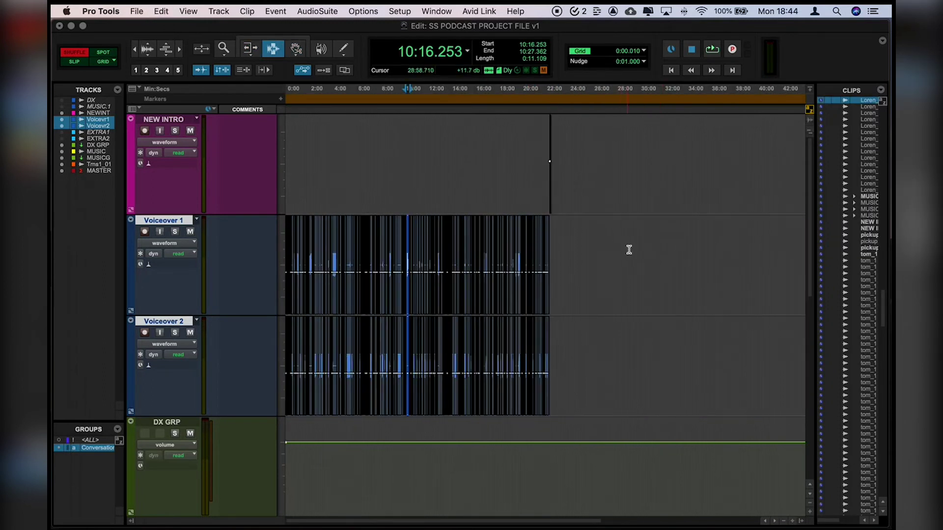
left_click(629, 250)
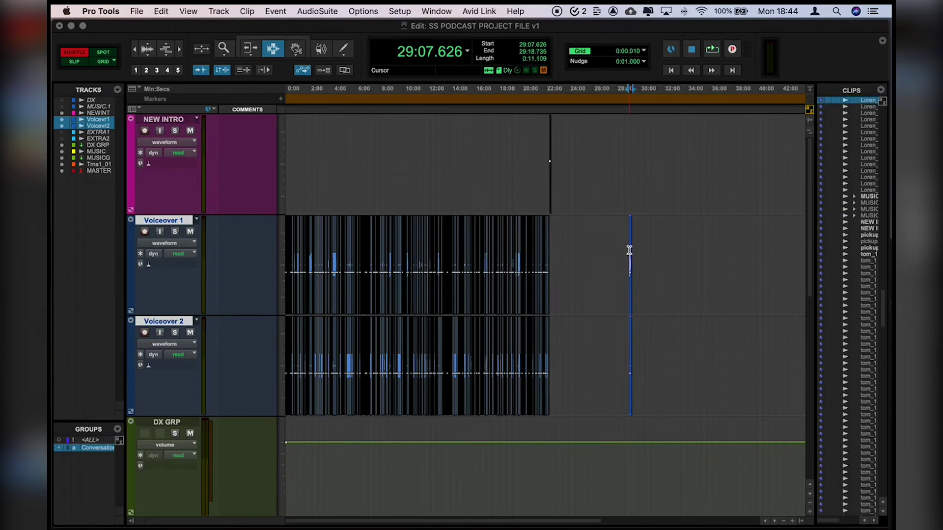
key("super+bracketright")
key("super+bracketright")
key("super+bracketright")
key("super+bracketright")
key("super+bracketright")
key("super+bracketright")
key("super+bracketright")
key("super+bracketright")
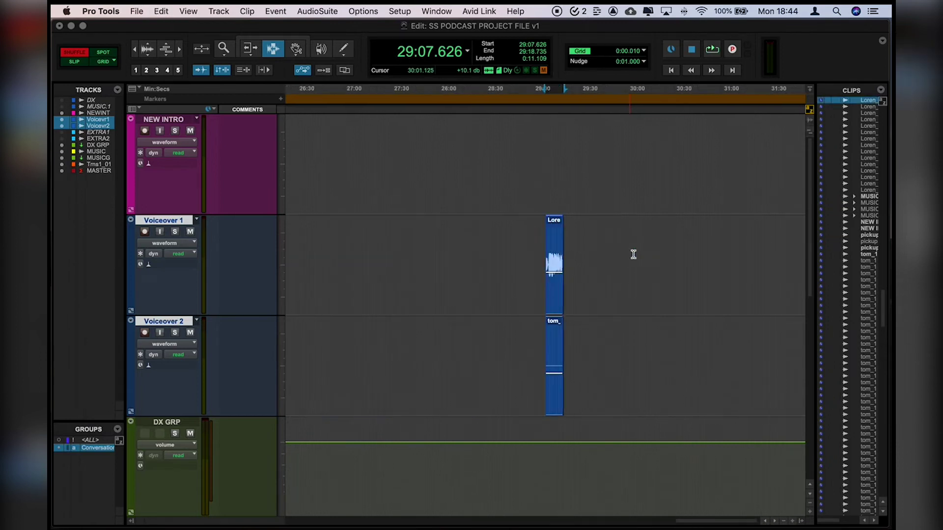
left_click(608, 252)
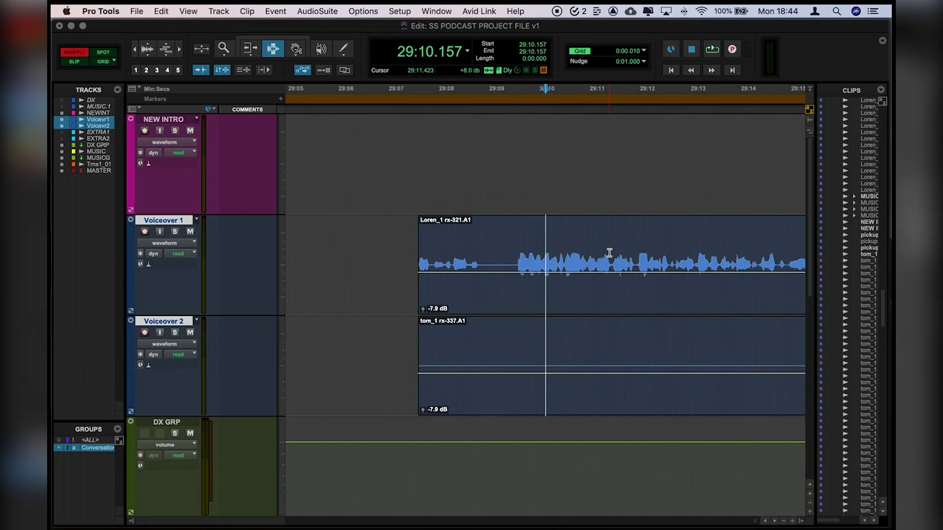
left_click(452, 253)
key("super+bracketright")
left_click(603, 245)
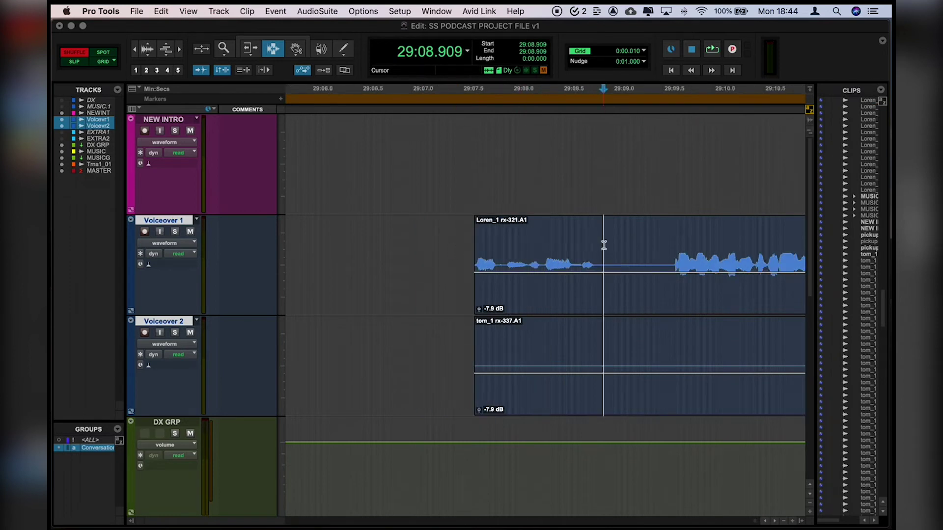
Step: Split both voiceover clips at 29:08.909 and delete the right-hand pieces rx-337 and rx-339
key("super+e")
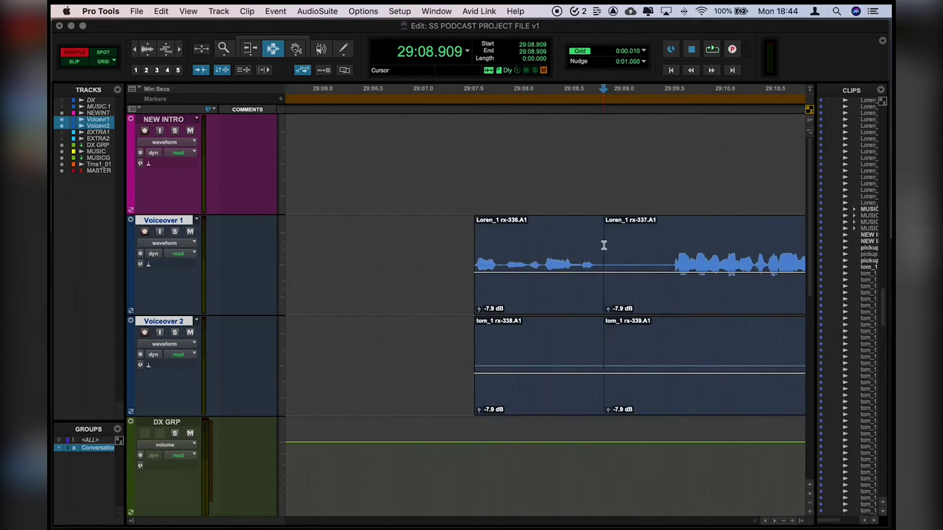
key("F8")
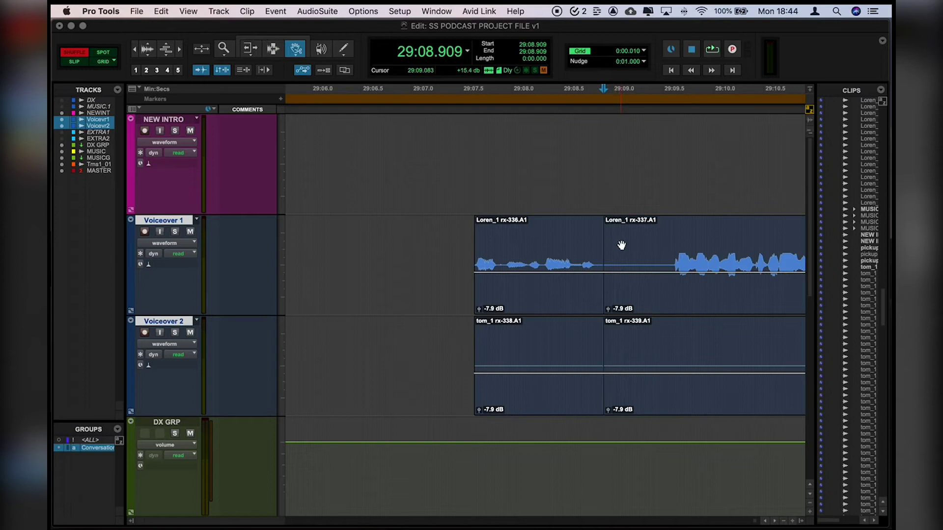
left_click(622, 246)
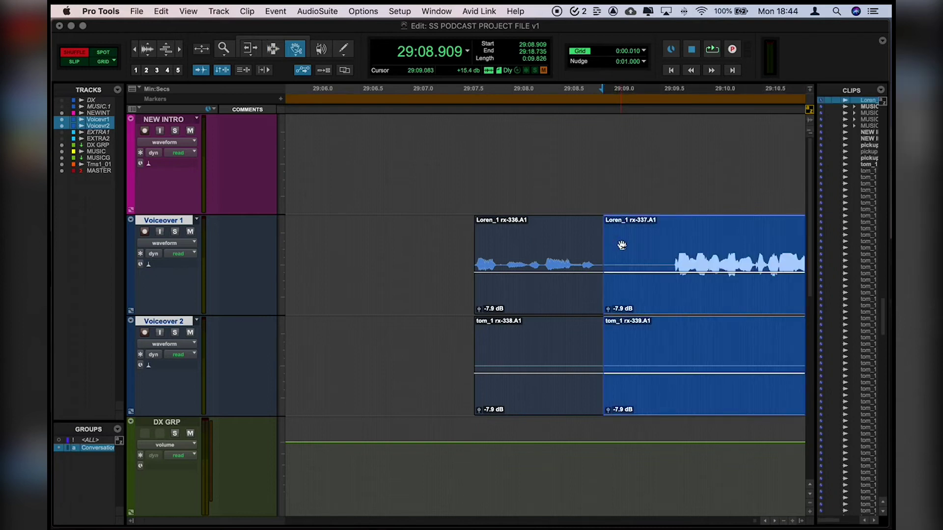
key("Delete")
key("F7")
left_click(493, 235)
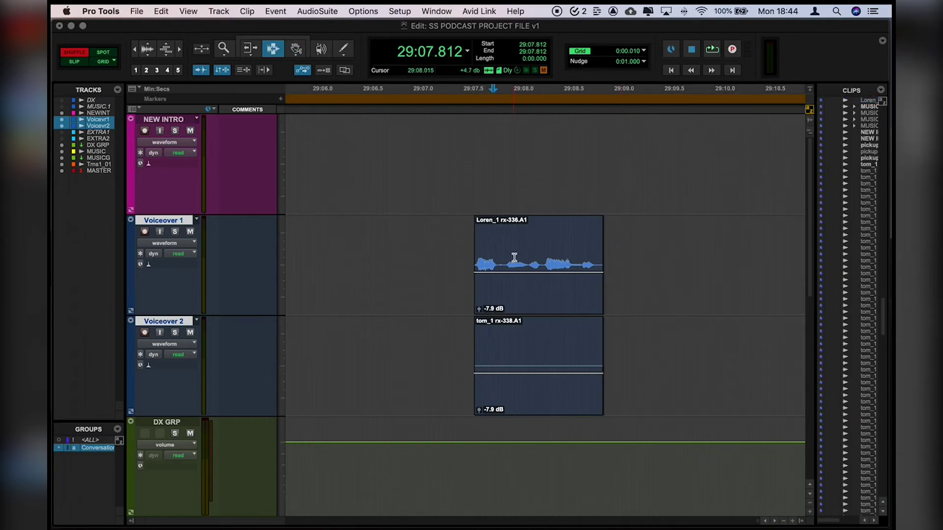
Step: Switch to Slip mode, enable the Smart Tool, and set the insertion point at the Loren clip start
key("F2")
key("super+bracketright")
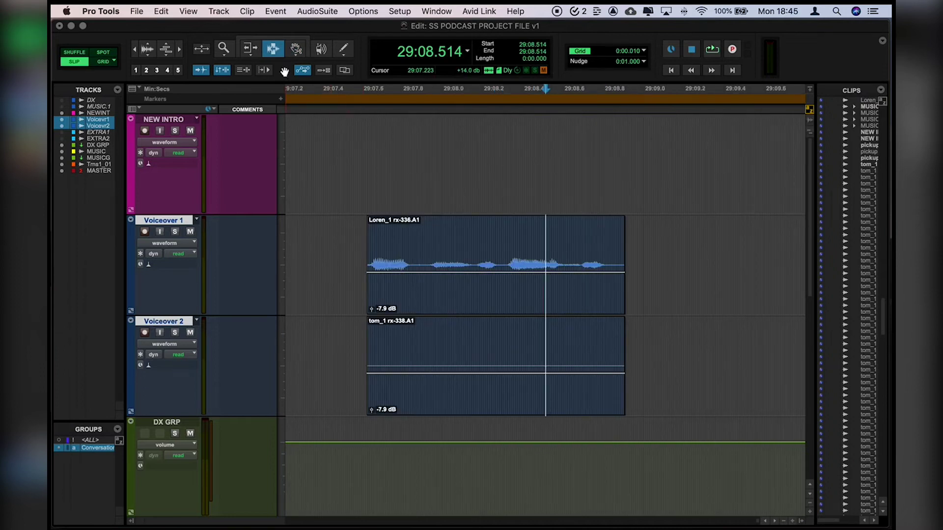
key("F7+F8")
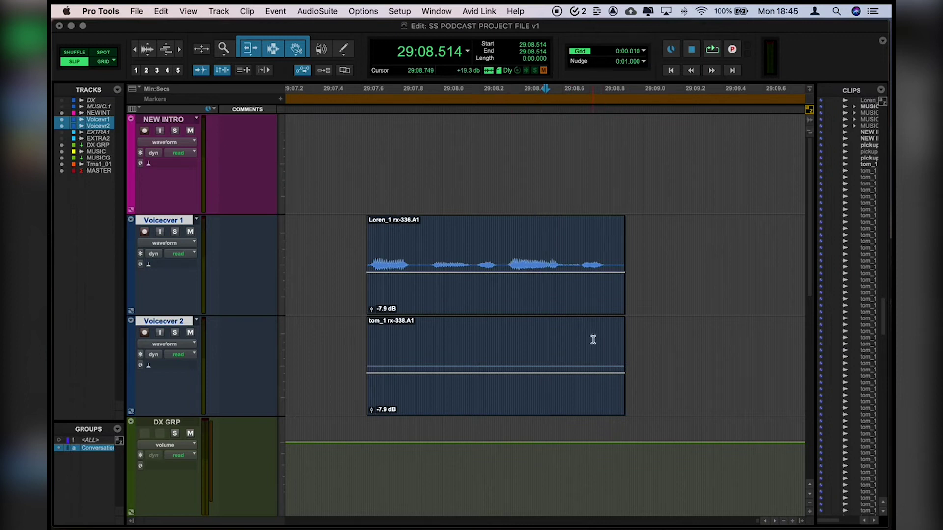
left_click(377, 257)
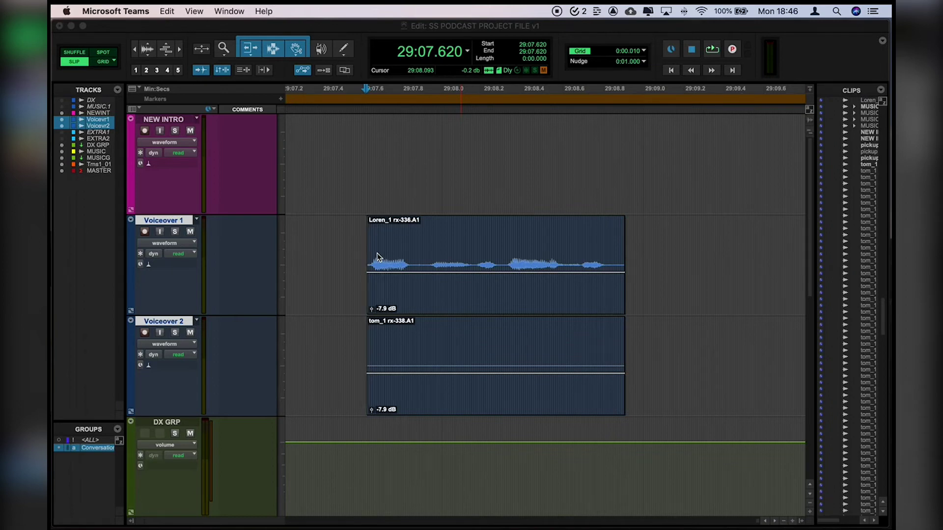
left_click(373, 252)
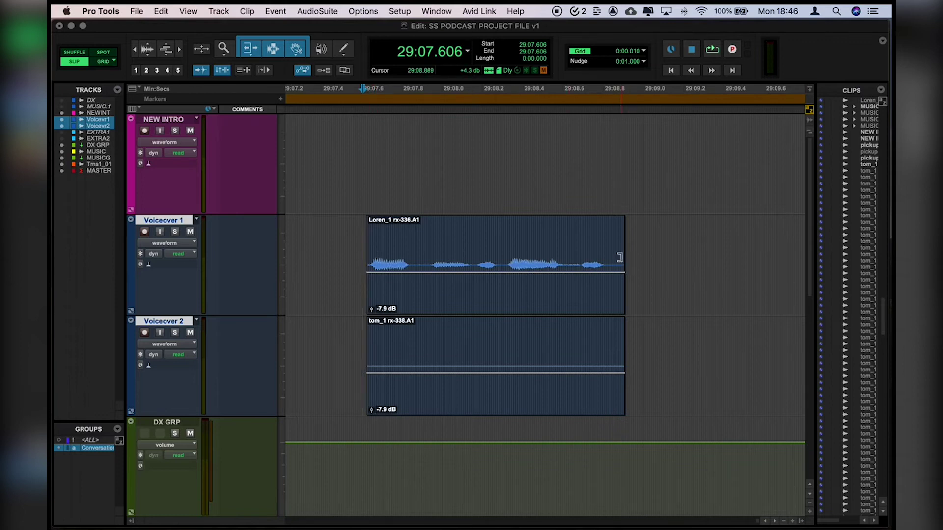
Step: Lengthen both final voiceover clips so they end at about 29:08.987
double_click(369, 253)
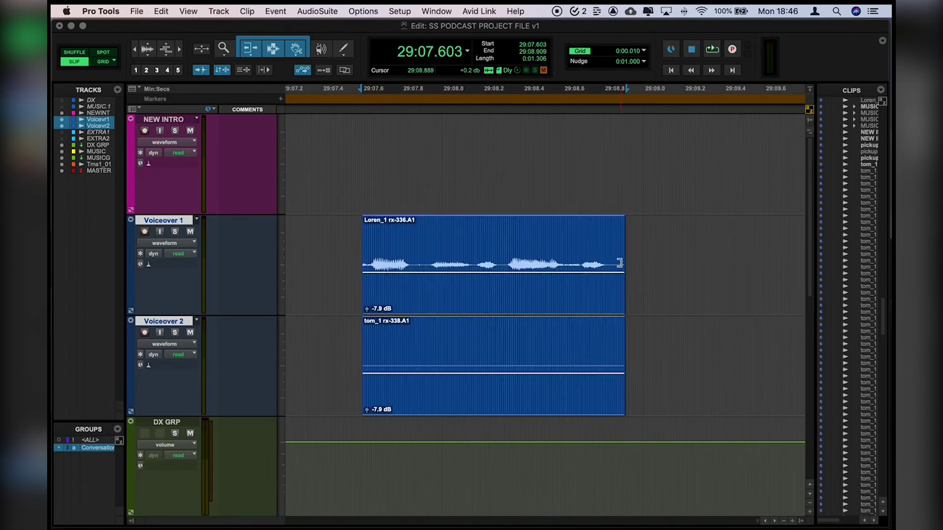
left_click_drag(624, 263, 641, 264)
left_click(354, 225)
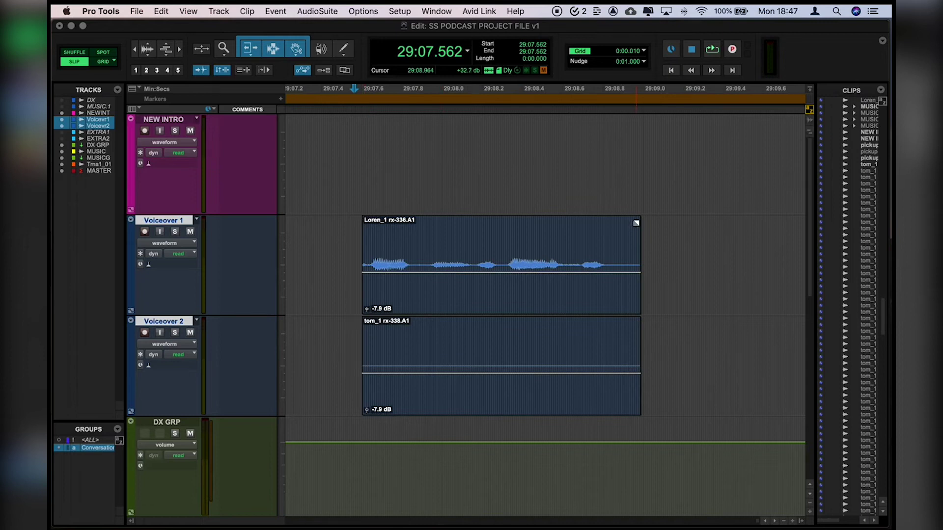
Step: Try a fade-in and fade-out on the final clips, then remove the fade-out
left_click_drag(368, 220, 372, 219)
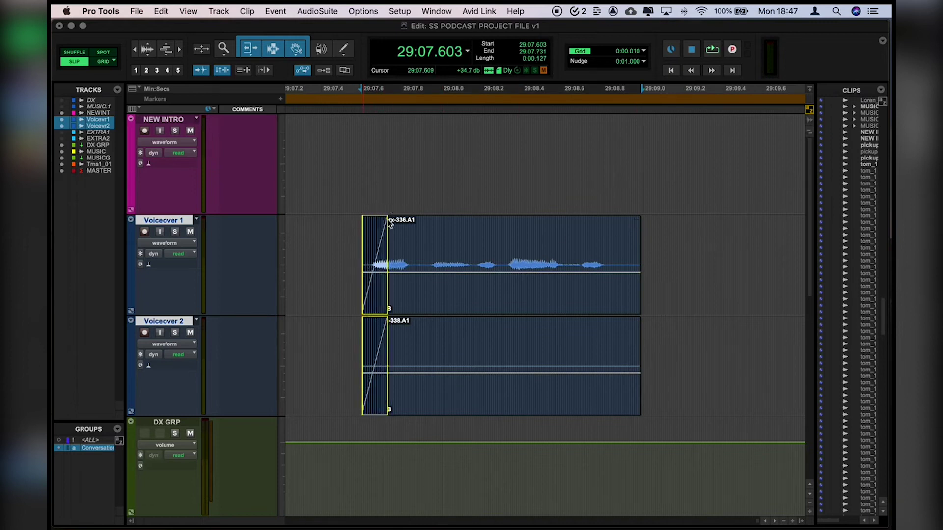
left_click_drag(639, 216, 611, 217)
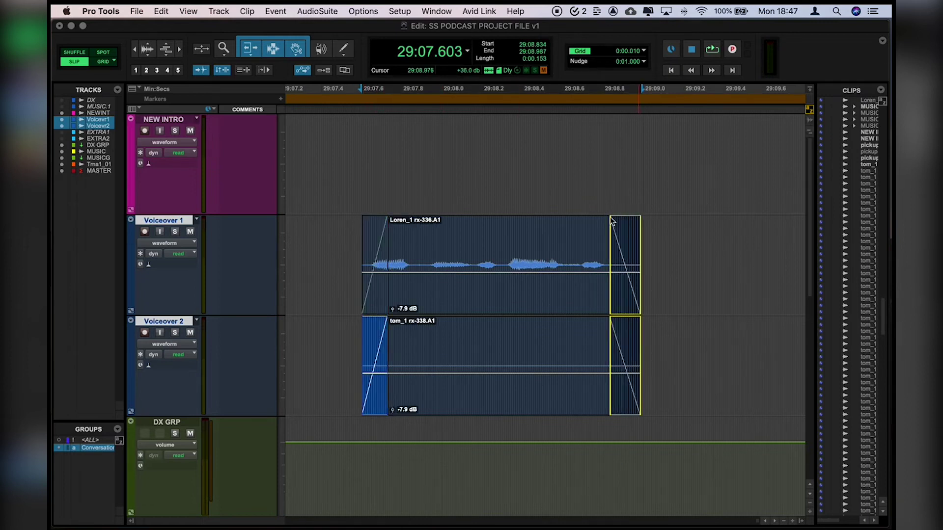
key("Delete")
double_click(612, 238)
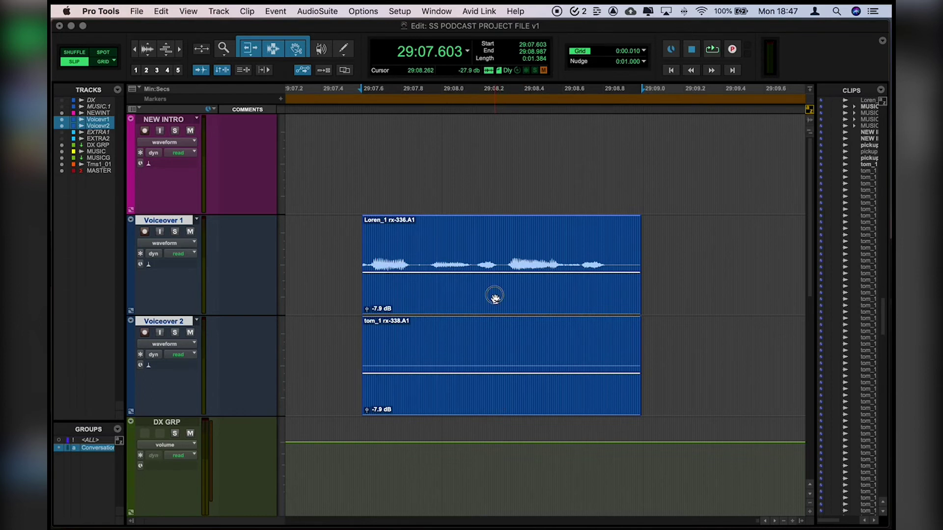
Step: Move both final clips to start at 29:07.803 and select 29:08.897–29:09.016
left_click_drag(493, 295, 535, 300)
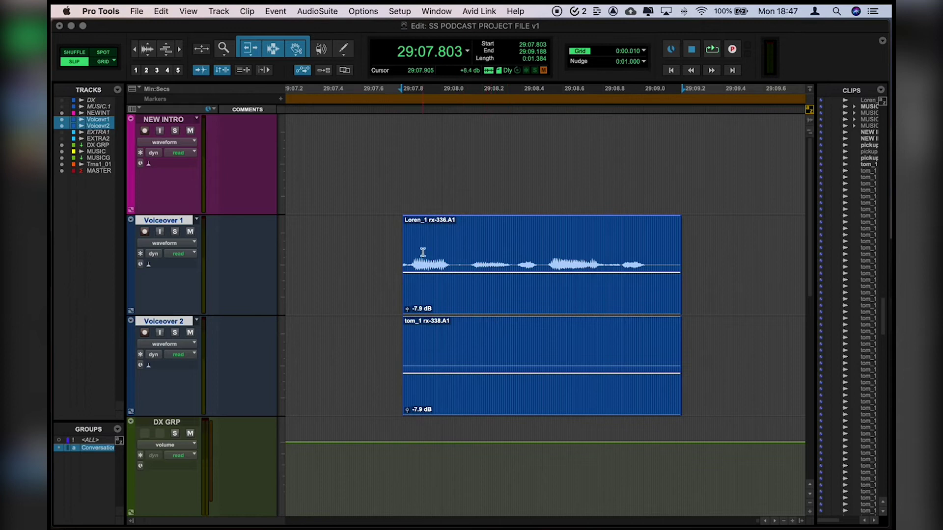
left_click_drag(599, 250, 581, 257)
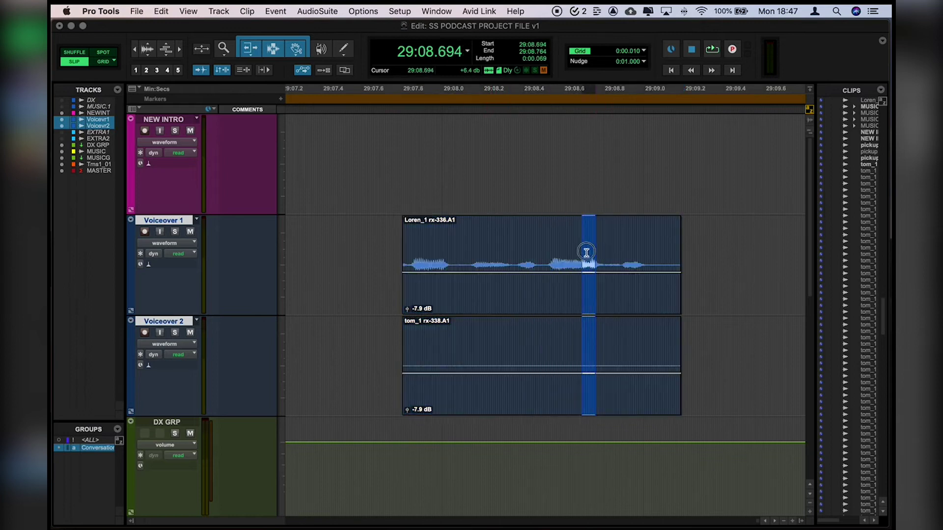
left_click(596, 256)
left_click_drag(646, 252, 622, 250)
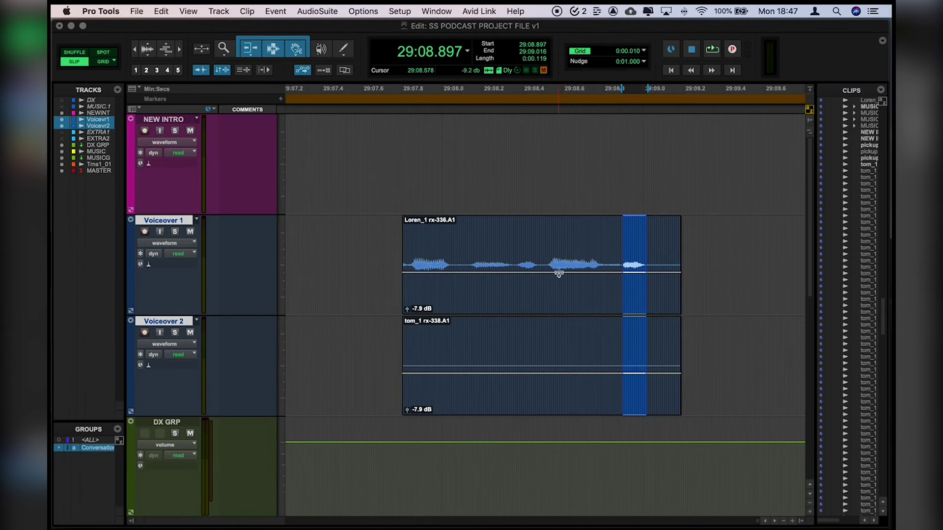
Step: Raise the Loren_1 clip gain to -3.1 dB and draw a fade-in over the clips' start
mouse_move(558, 274)
left_mouse_down()
mouse_move(558, 297)
mouse_move(560, 259)
mouse_move(560, 269)
left_mouse_up()
left_click(468, 253)
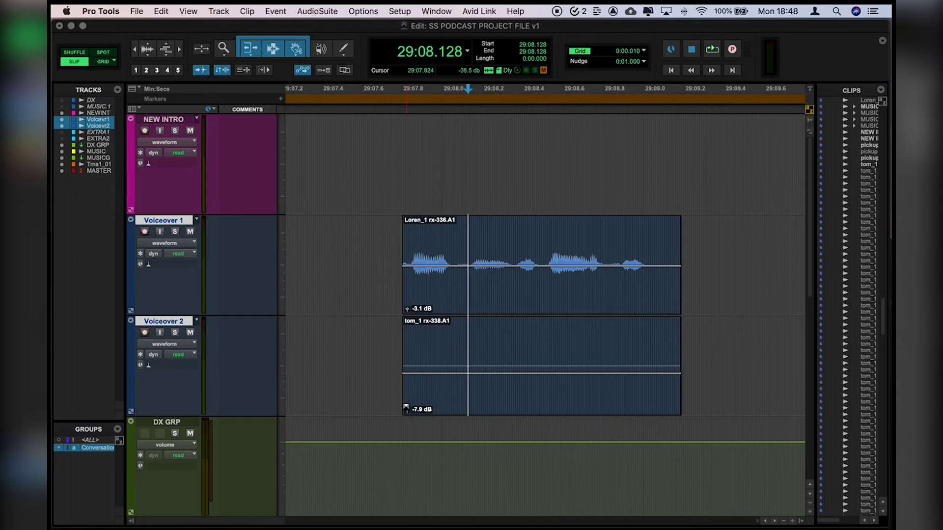
left_click_drag(404, 404, 450, 403)
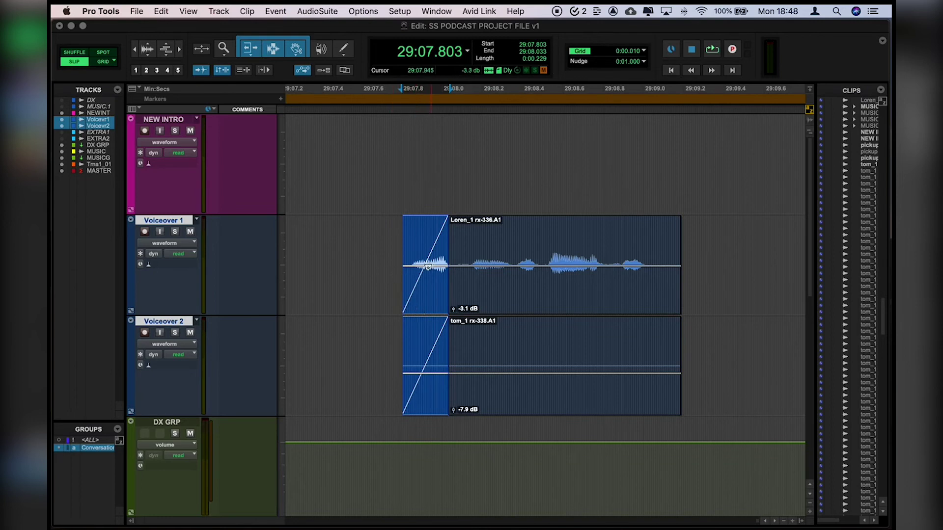
Step: Undo the trial fade-ins and select 29:07.739 to 29:07.960 on both final clips
key("super+z")
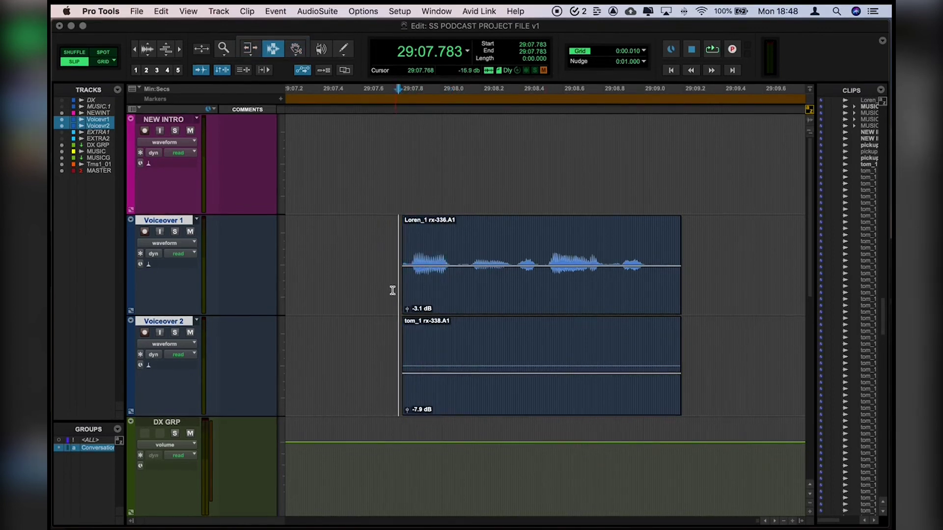
left_click(389, 294)
key("super+7")
left_click_drag(393, 252, 440, 250)
key("f")
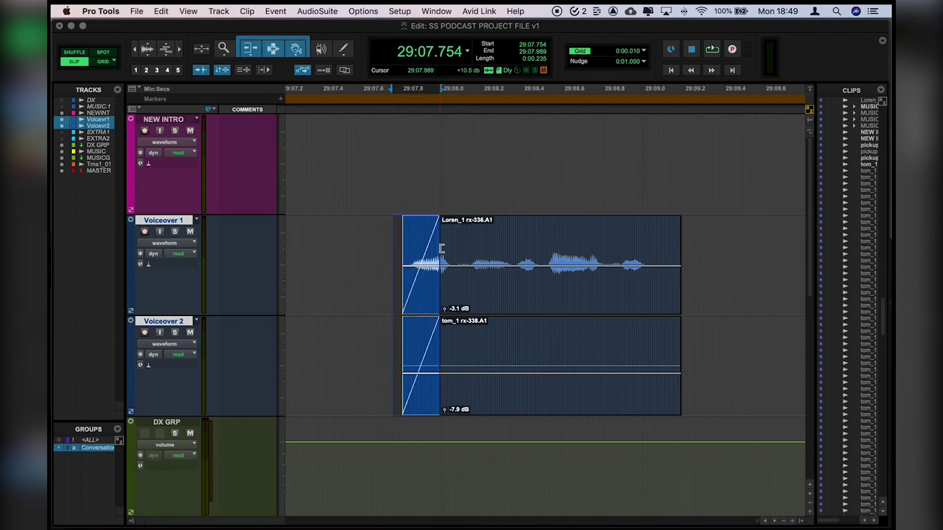
key("super+z")
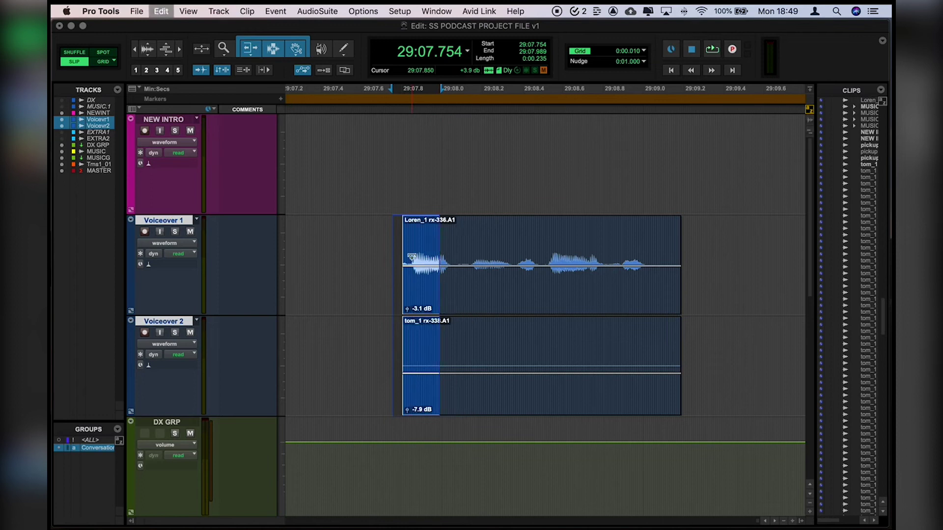
left_click(399, 254)
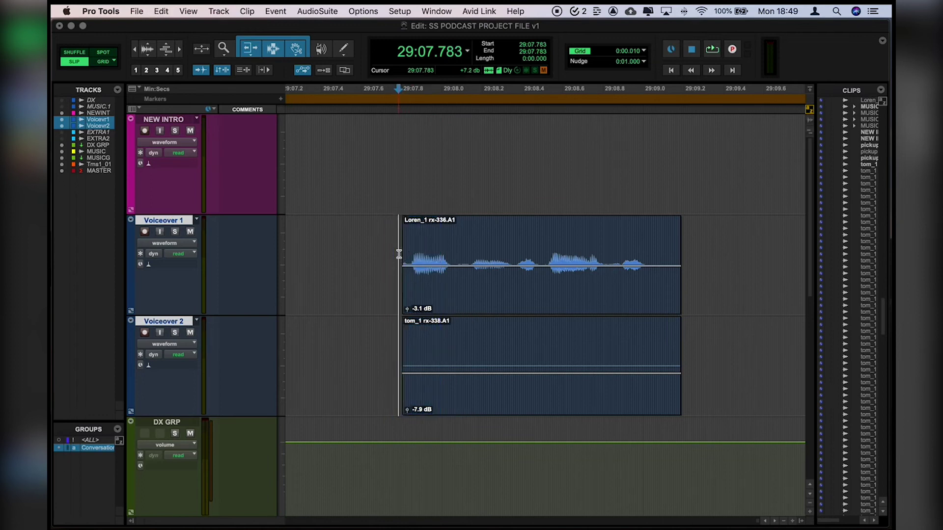
left_click(388, 253)
left_click_drag(390, 254, 434, 261)
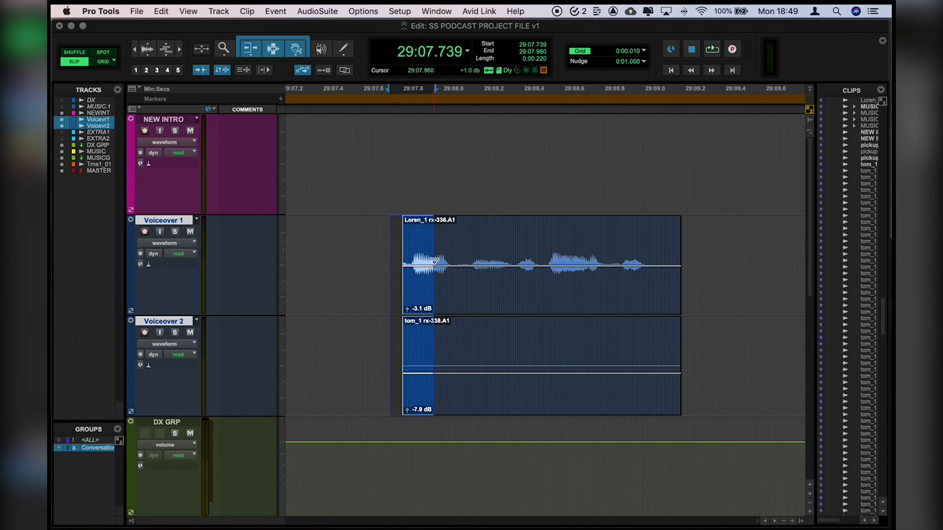
Step: Set the fade-in to the Standard shape with an Equal Gain slope
key("super+f")
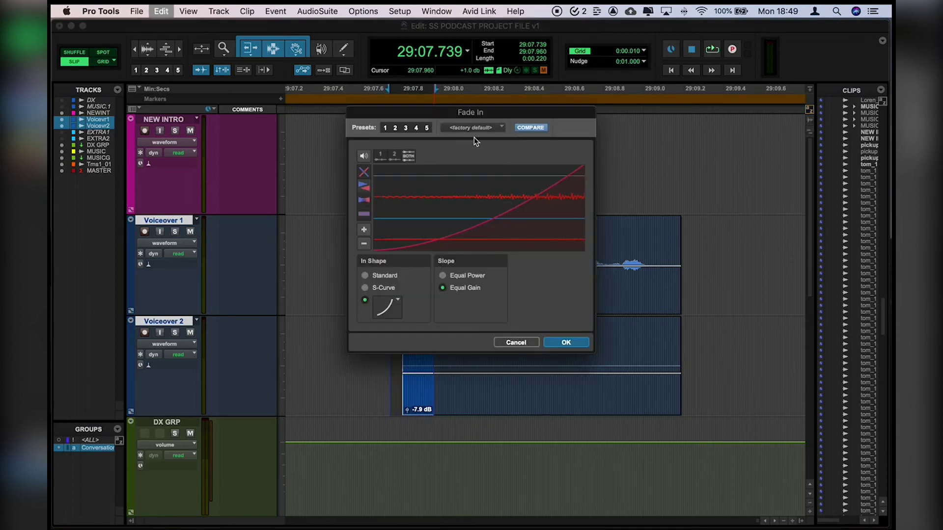
left_click(381, 279)
left_click(364, 301)
left_click(464, 275)
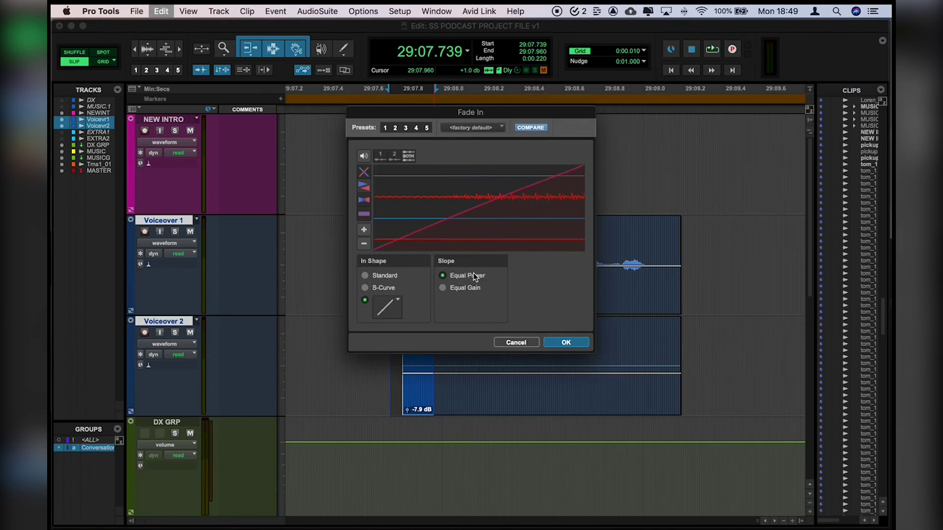
left_click(470, 290)
left_click(393, 279)
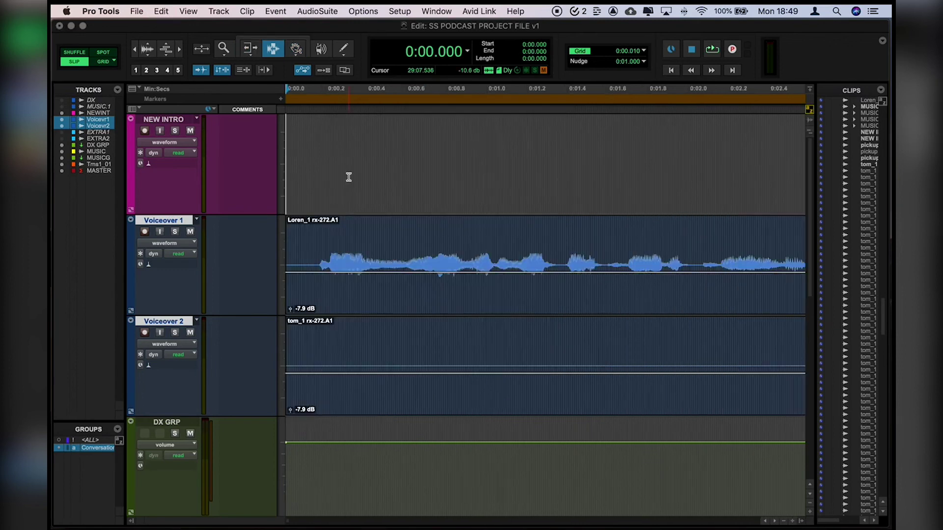
Step: Apply the fade-in, return to the session start and add an 'Intro' marker there
key("super+bracketleft")
key("super+bracketleft")
key("super+bracketleft")
key("super+bracketleft")
key("super+bracketleft")
key("super+bracketleft")
key("super+bracketleft")
left_click(543, 263)
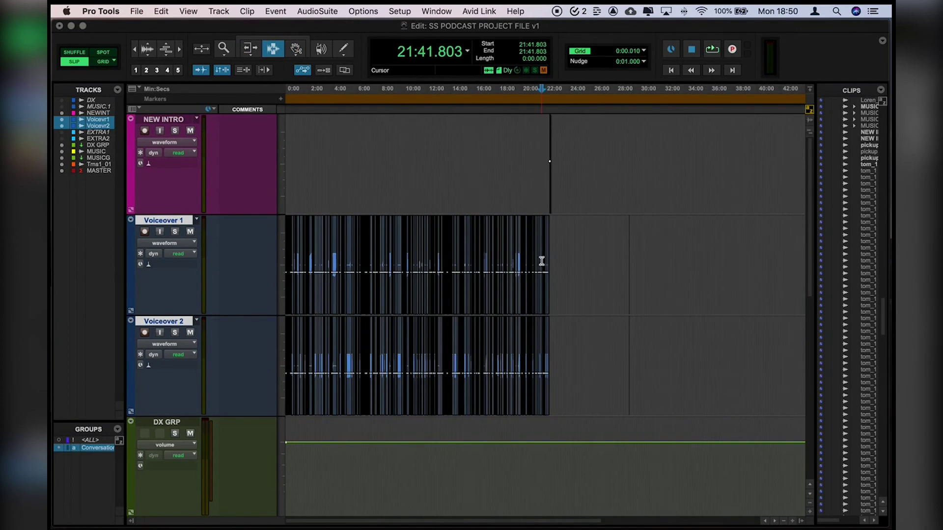
left_click(406, 238)
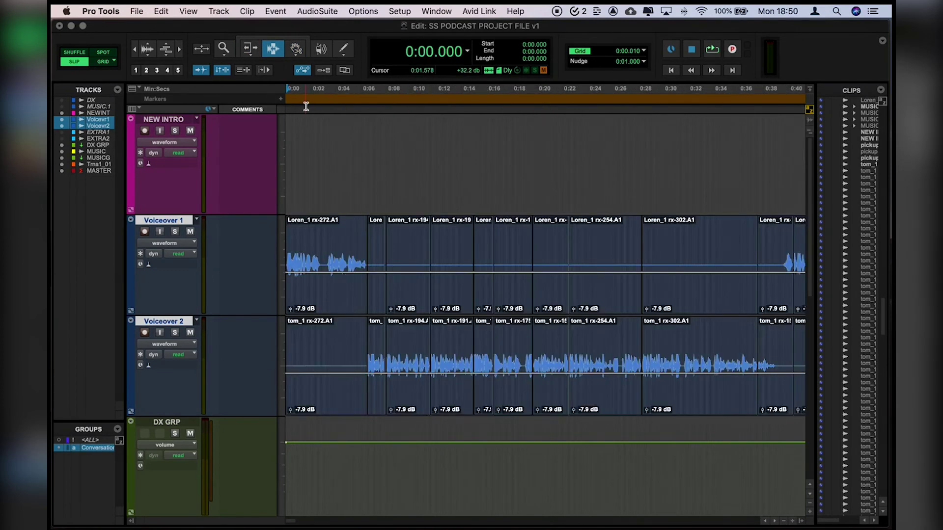
key("super+bracketleft")
key("super+bracketleft")
key("super+bracketleft")
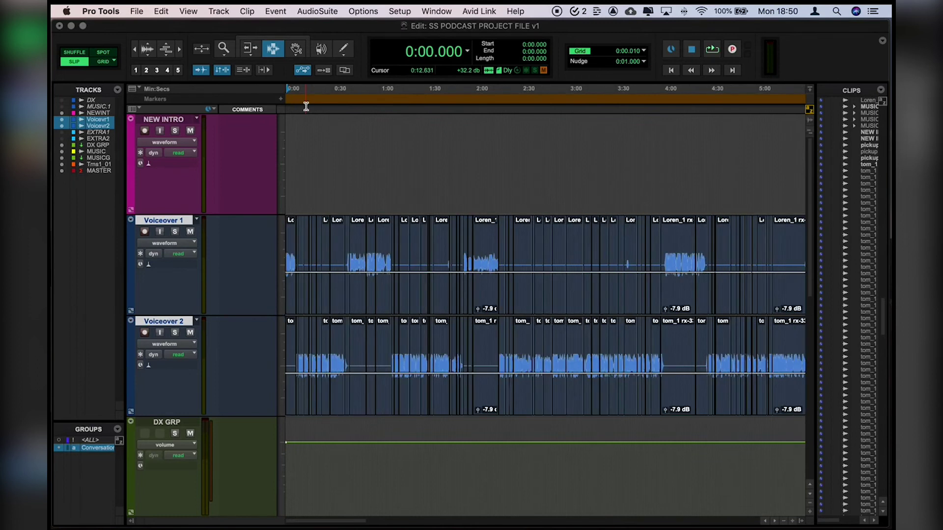
key("super+bracketright")
key("super+bracketright")
key("super+bracketright")
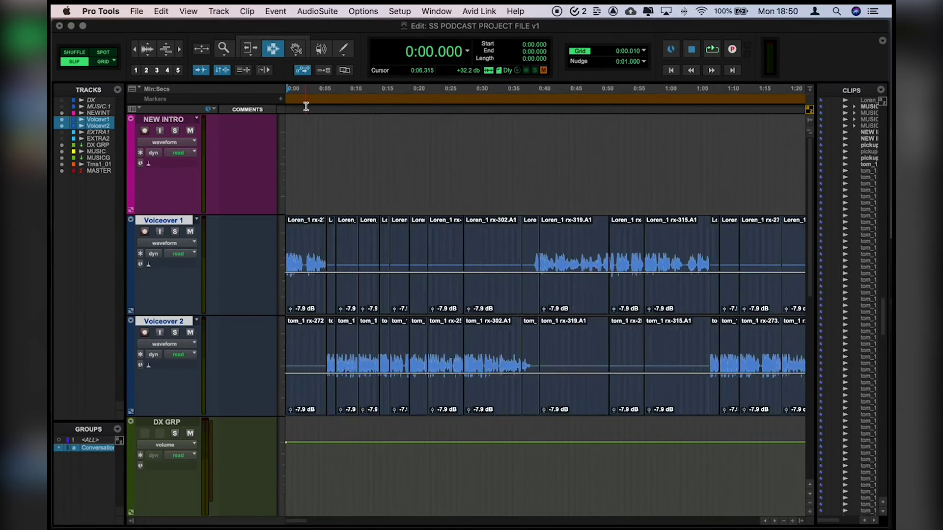
left_click(281, 99)
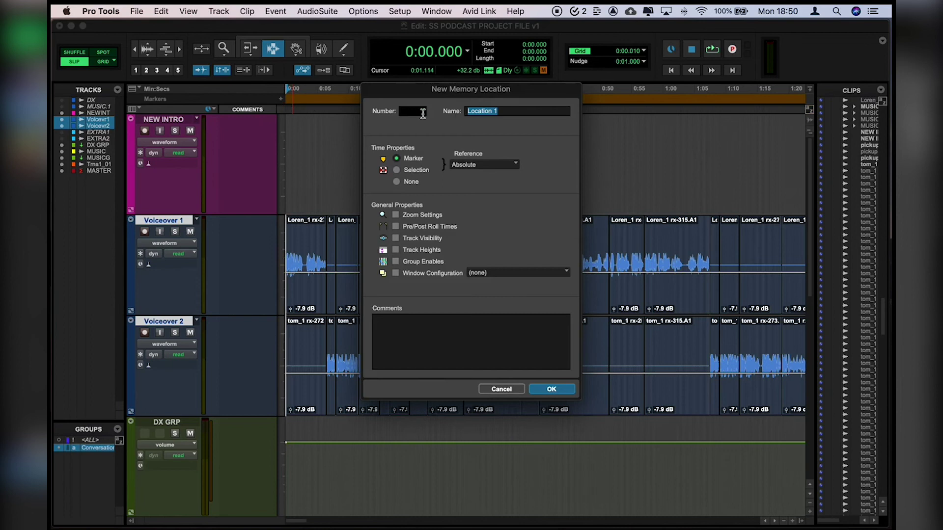
key("BackSpace")
type("Intro")
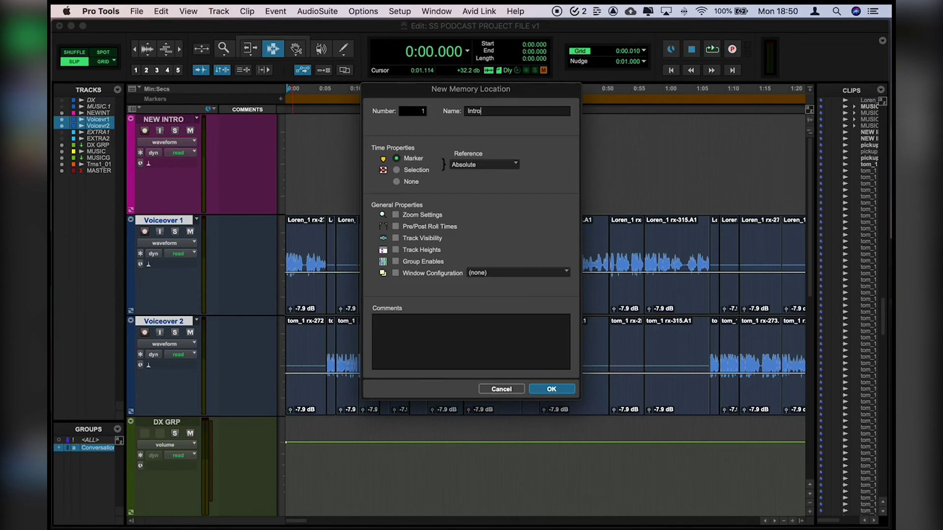
key("Return")
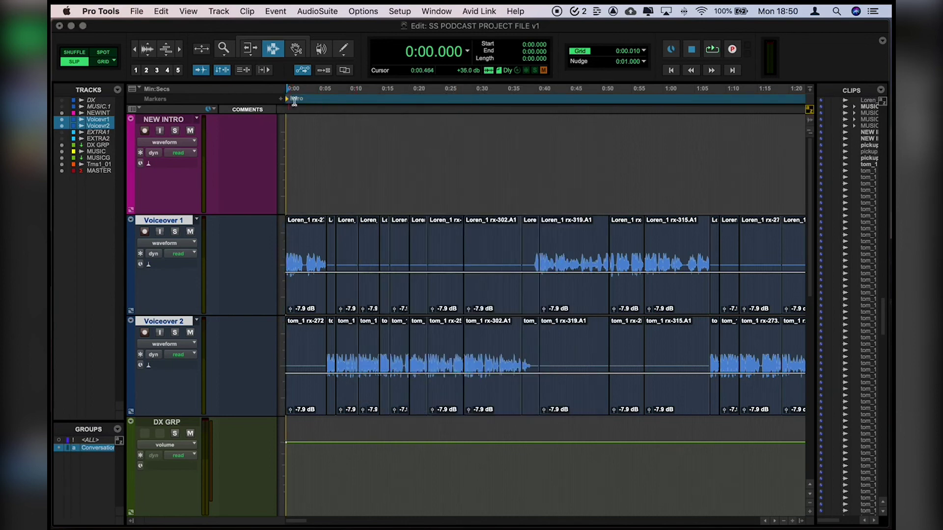
Step: Add a 'Section 1' marker at 0:39.665
left_click(480, 168)
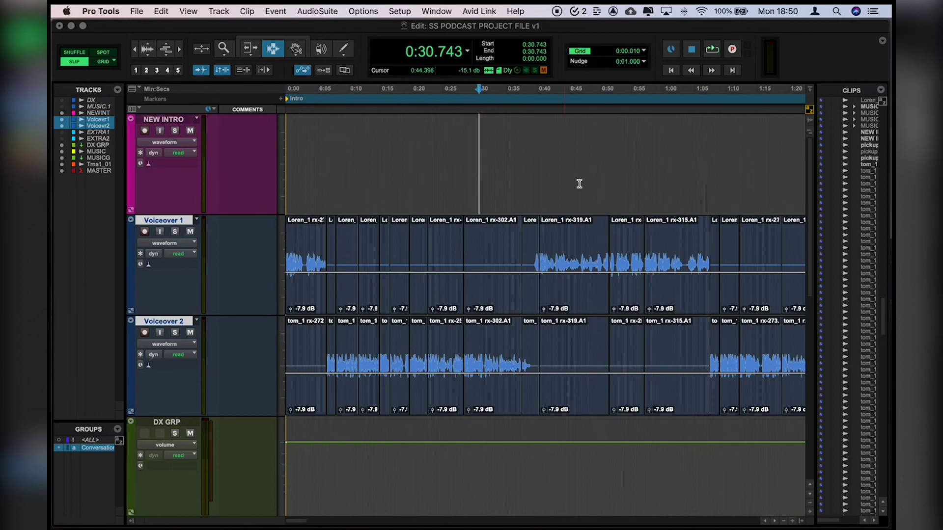
scroll(580, 183, "up", 4)
left_click(499, 172)
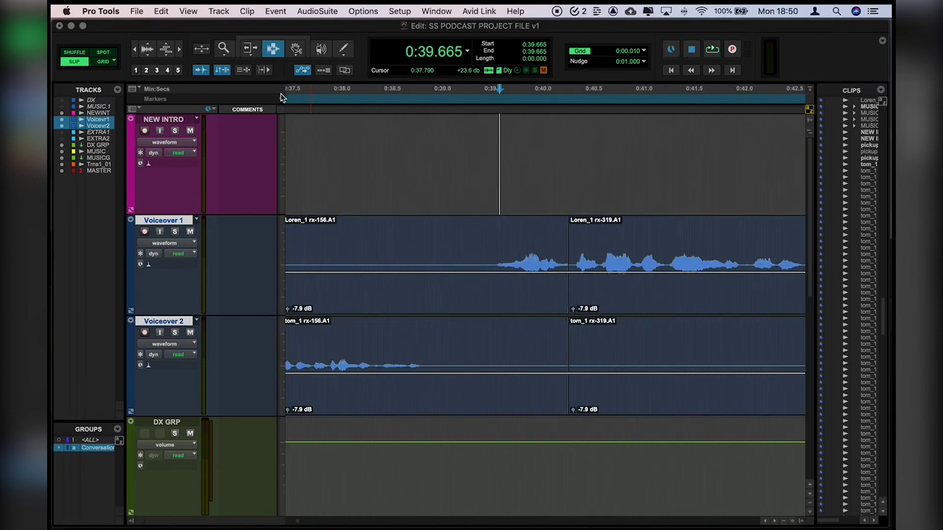
left_click(281, 98)
type("Section 1")
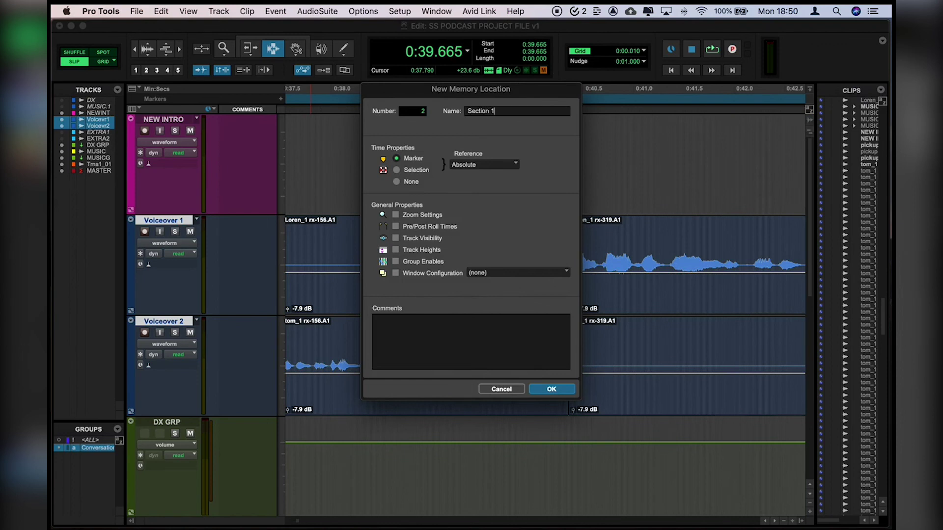
key("Return")
Step: Add a 'Section 2' marker at 1:06.409
left_click(523, 120)
scroll(388, 108, "down", 5)
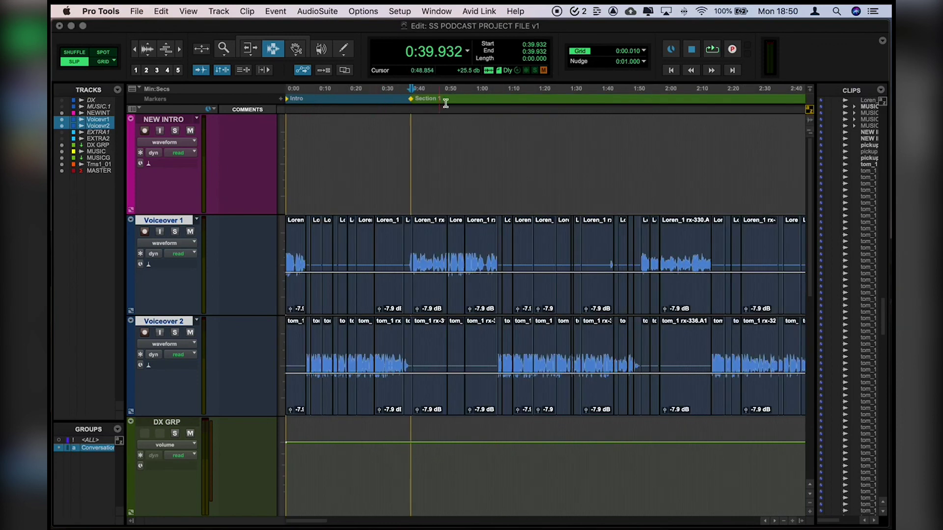
left_click(494, 127)
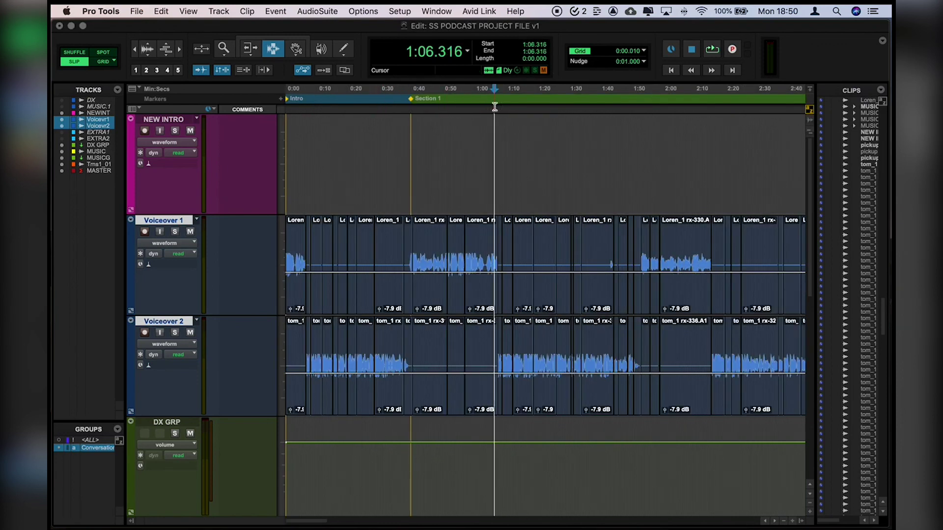
left_click(506, 132)
scroll(506, 132, "down", 1)
scroll(564, 149, "up", 2)
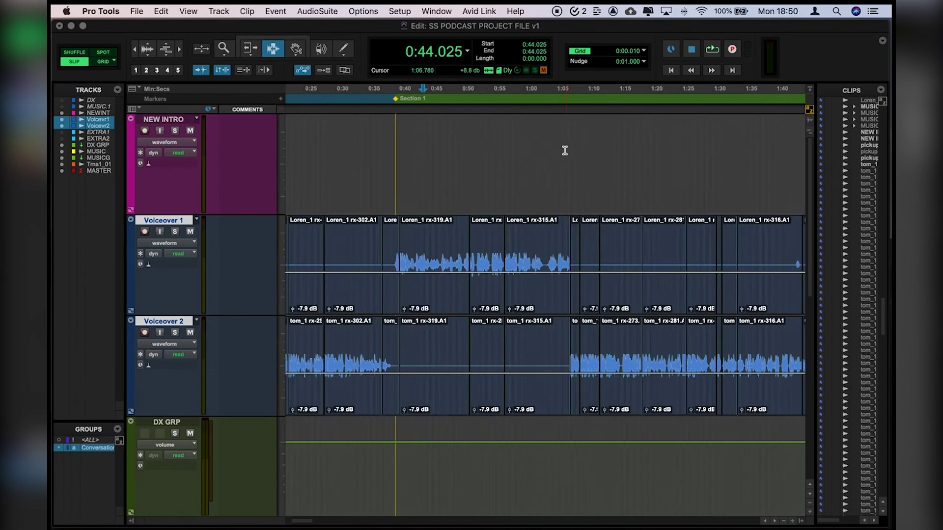
left_click(564, 151)
scroll(564, 151, "down", 3)
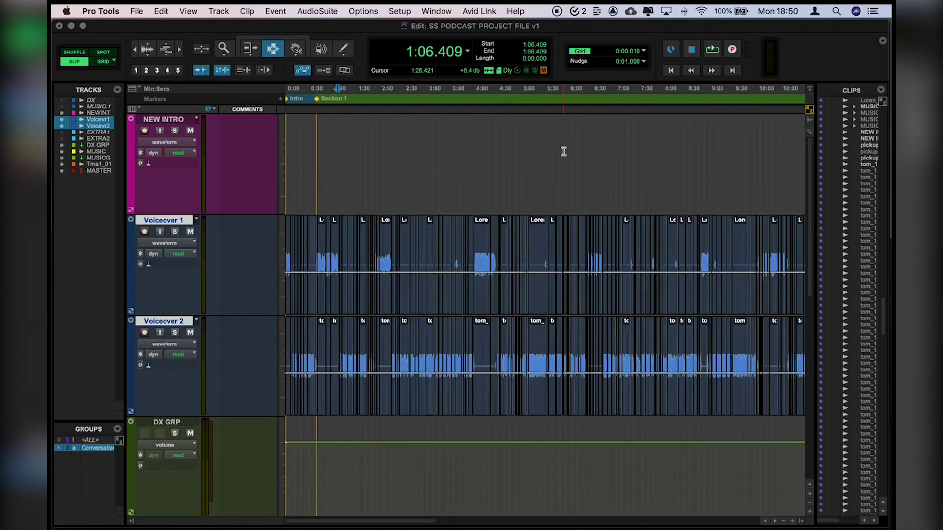
scroll(563, 151, "down", 1)
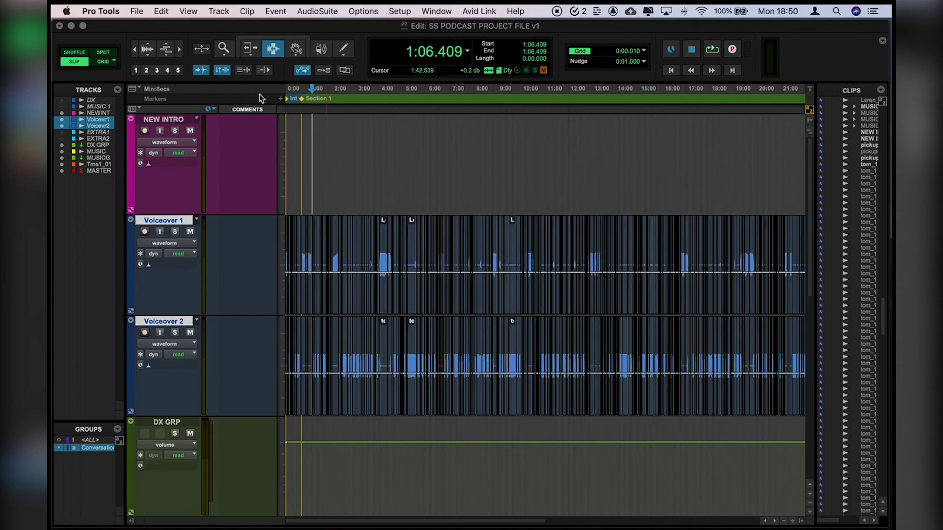
left_click(281, 98)
type("Section 2")
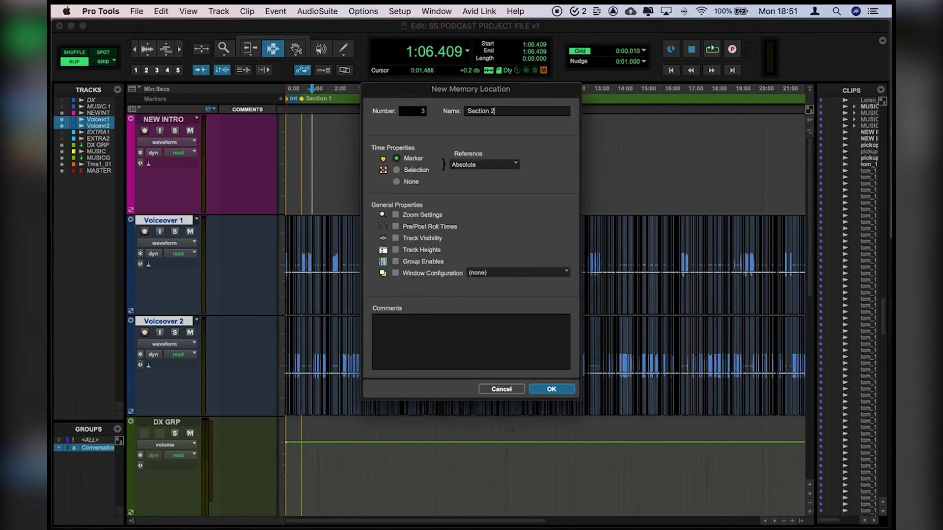
key("Return")
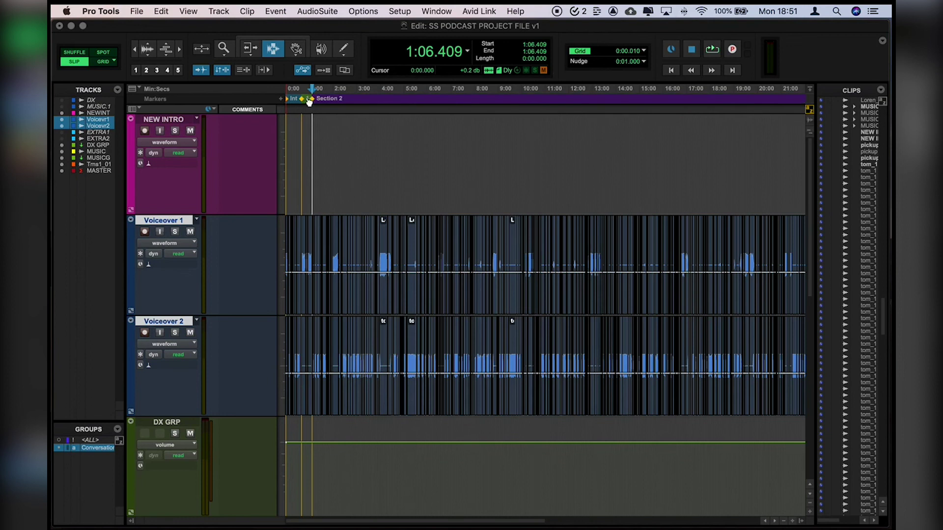
left_click(315, 152)
key("super+bracketright")
key("super+bracketright")
key("super+bracketright")
key("super+bracketleft")
key("super+bracketleft")
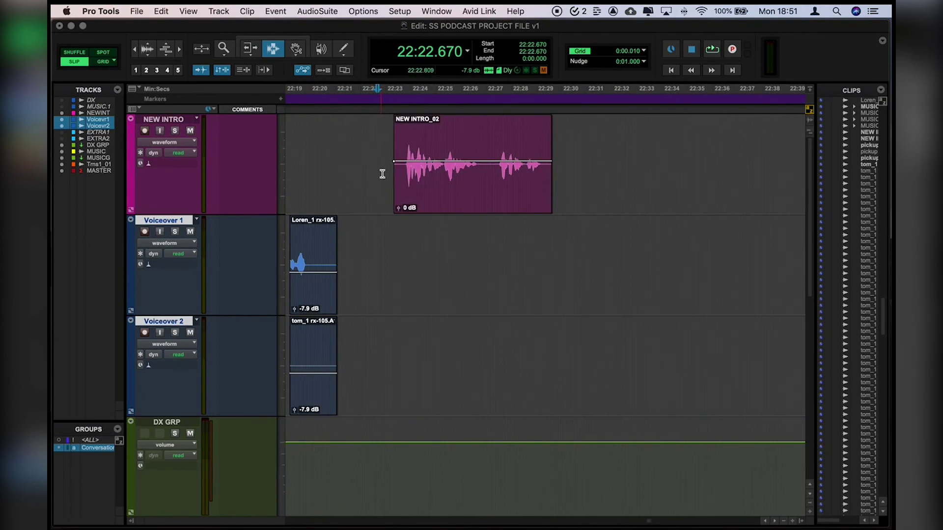
key("F8")
left_click(415, 201)
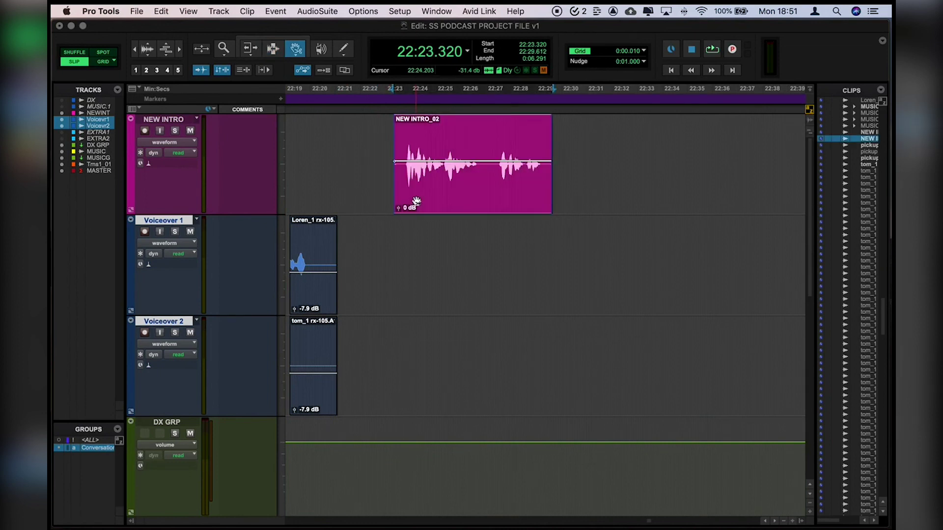
key("F7")
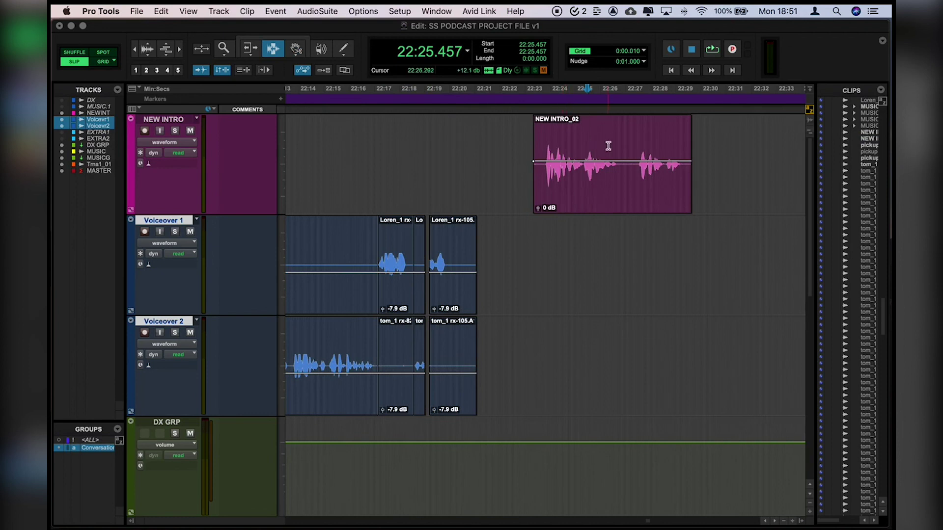
key("F8")
left_click(606, 201)
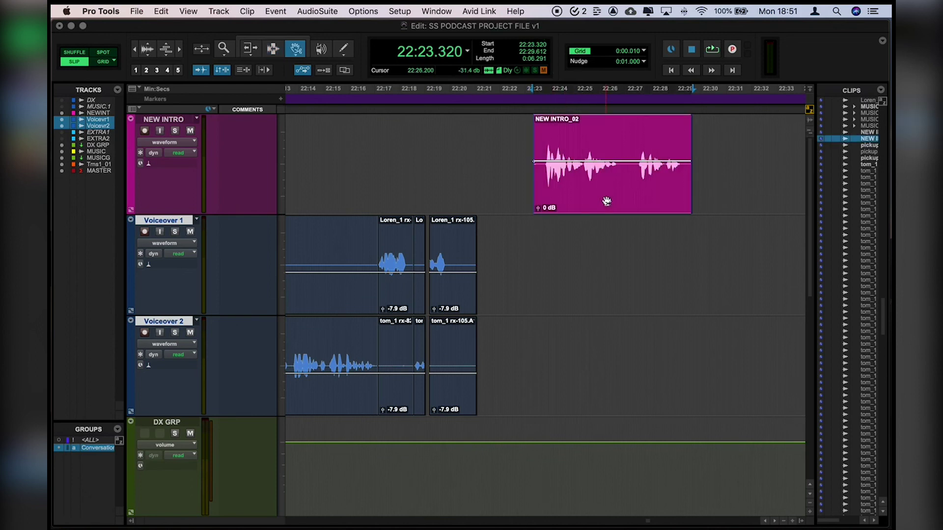
key("super+shift+k")
left_click_drag(497, 125, 600, 205)
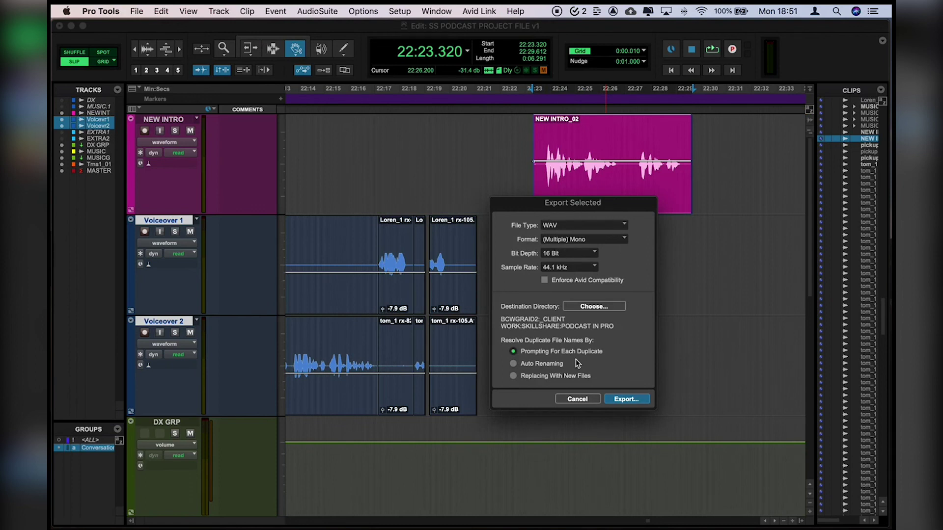
left_click(576, 399)
key("F7")
left_click(626, 247)
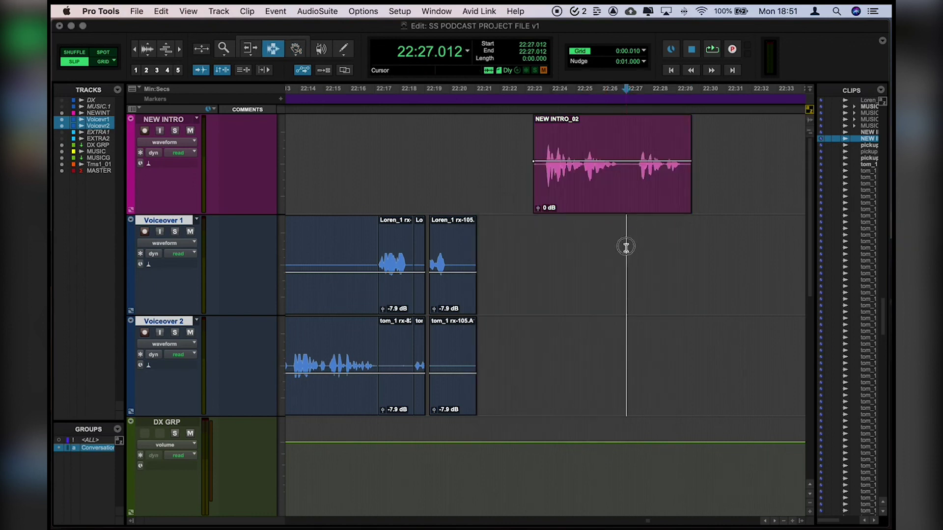
left_click(623, 204)
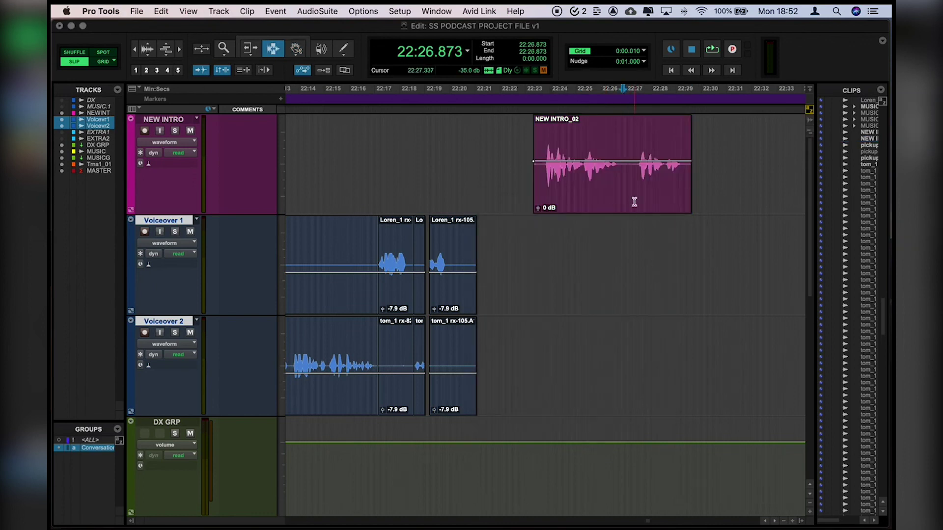